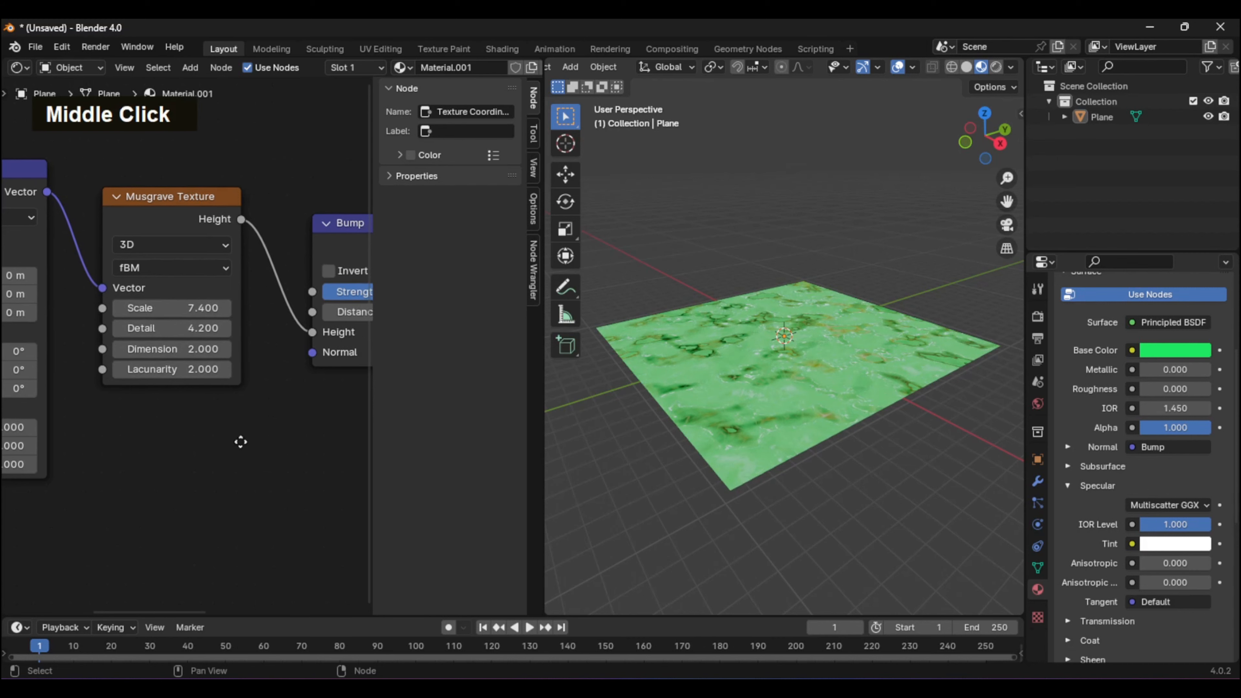
# Enlarge the timeline area and set the Musgrave Texture's Dimension to 2.6 and Lacunarity to 1.6
pyautogui.moveTo(780, 475); pyautogui.dragTo(783, 517, button='middle')
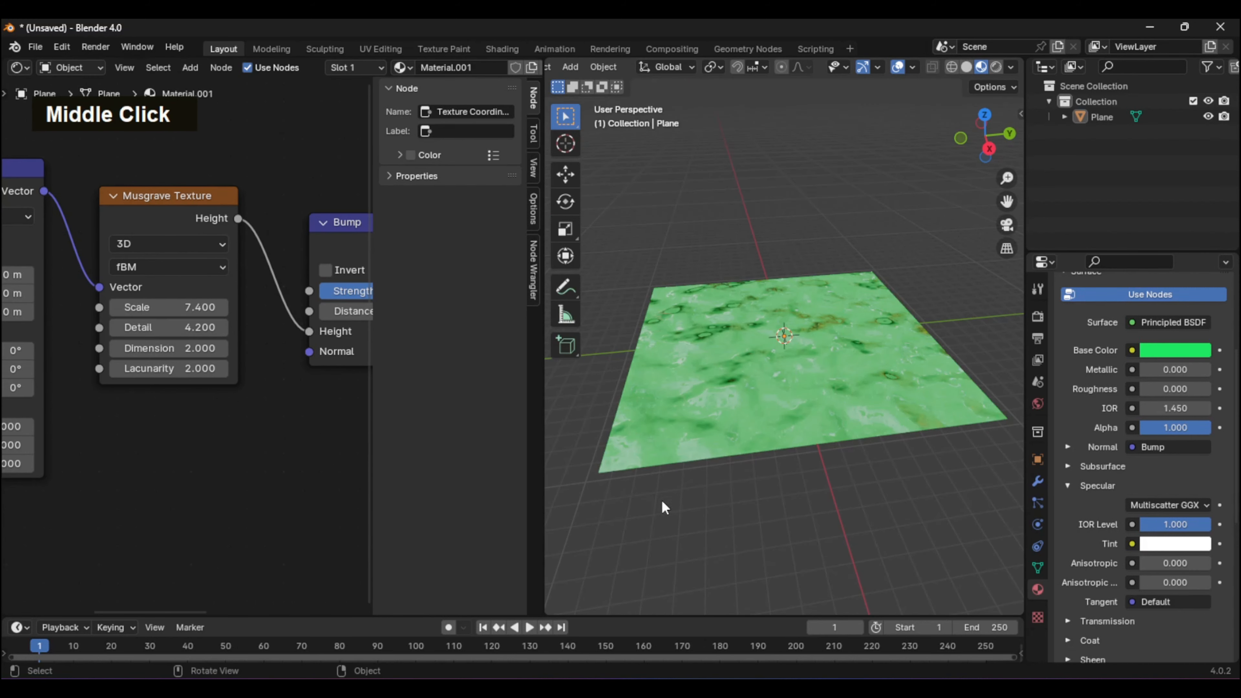
pyautogui.moveTo(411, 616); pyautogui.dragTo(439, 509)
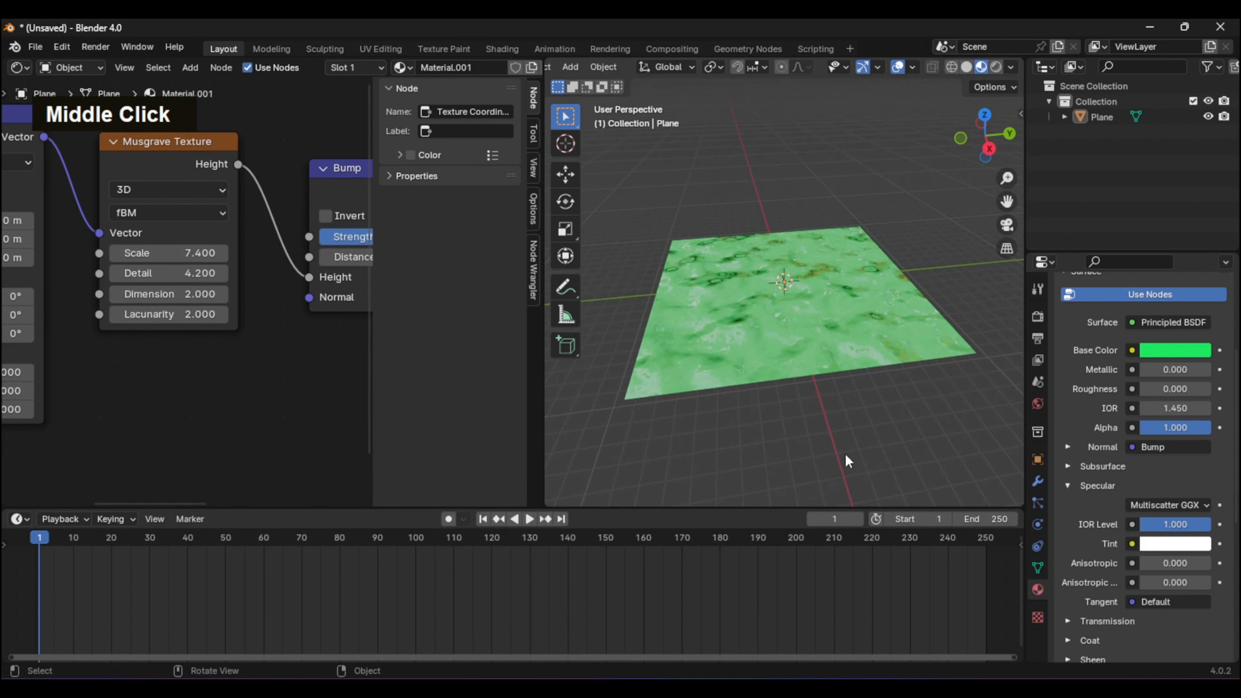
pyautogui.moveTo(817, 446); pyautogui.dragTo(879, 438, button='middle')
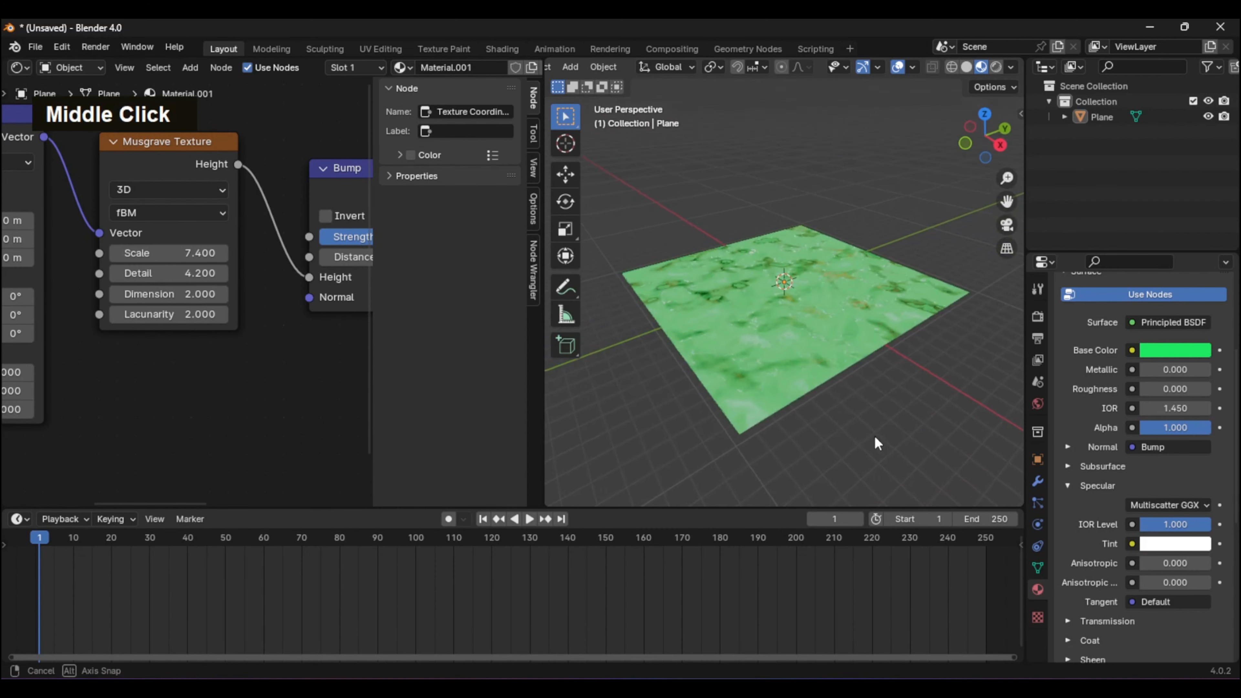
pyautogui.moveTo(161, 294)
pyautogui.mouseDown()
pyautogui.moveTo(205, 294)
pyautogui.moveTo(170, 293)
pyautogui.moveTo(184, 314)
pyautogui.moveTo(173, 314)
pyautogui.mouseUp()
pyautogui.moveTo(792, 421); pyautogui.dragTo(733, 442, button='middle')
# Set the Musgrave Texture's Scale to 6.7 and its Detail to 5.7
pyautogui.doubleClick(233, 253)
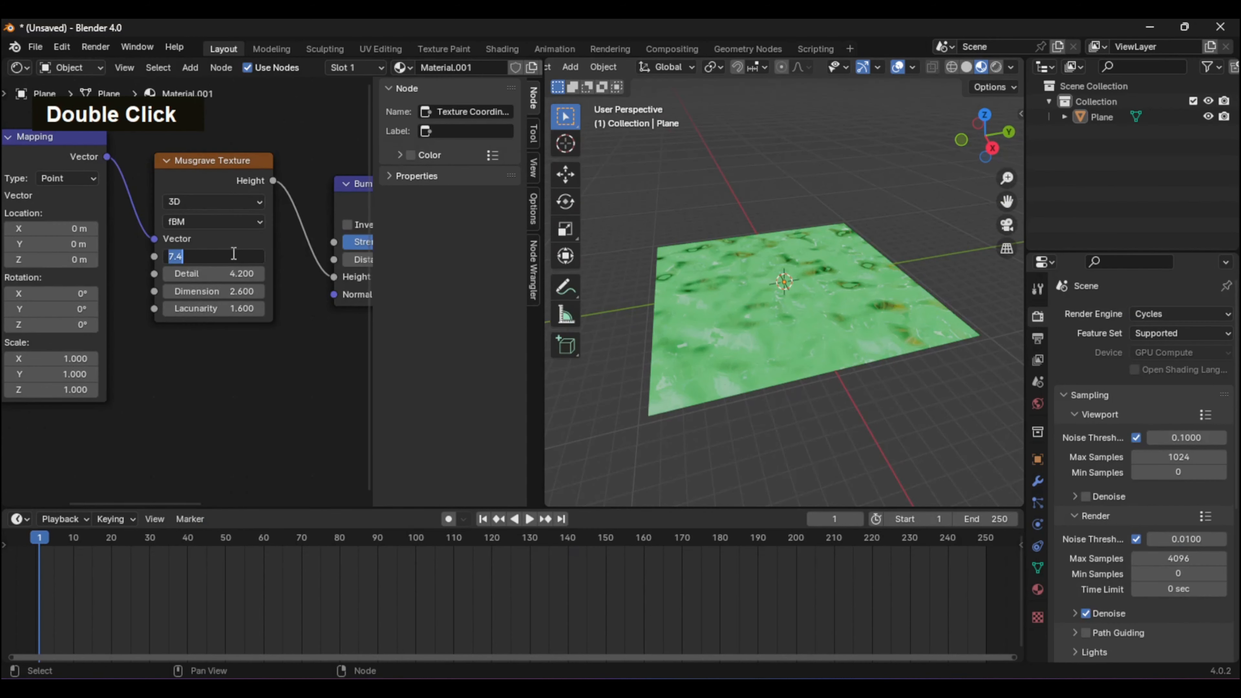
pyautogui.write('6')
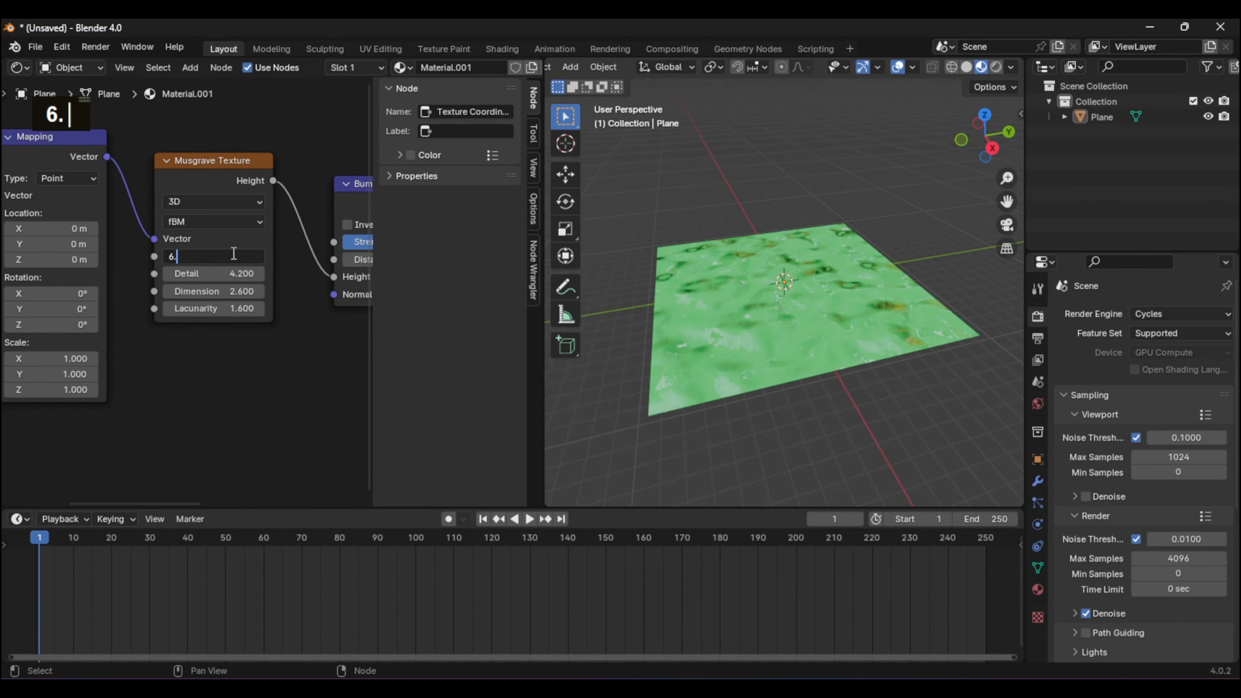
pyautogui.write('.7')
pyautogui.press('Return')
pyautogui.doubleClick(232, 277)
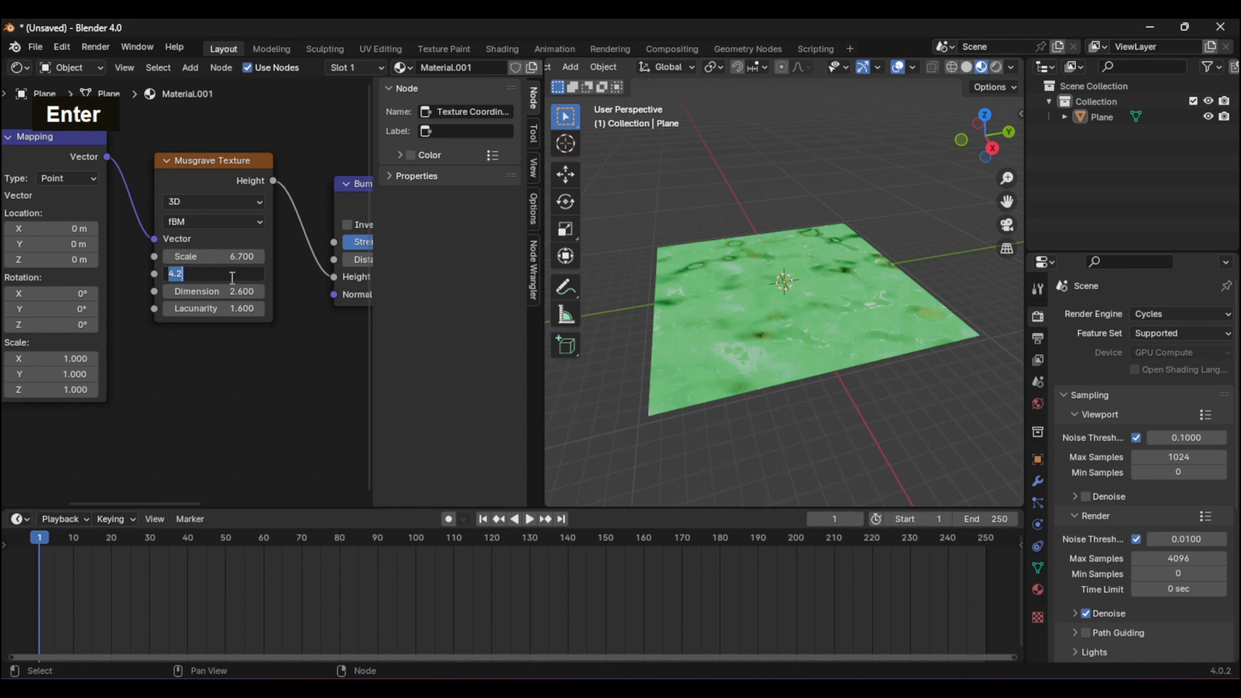
pyautogui.write('5.7')
pyautogui.press('Return')
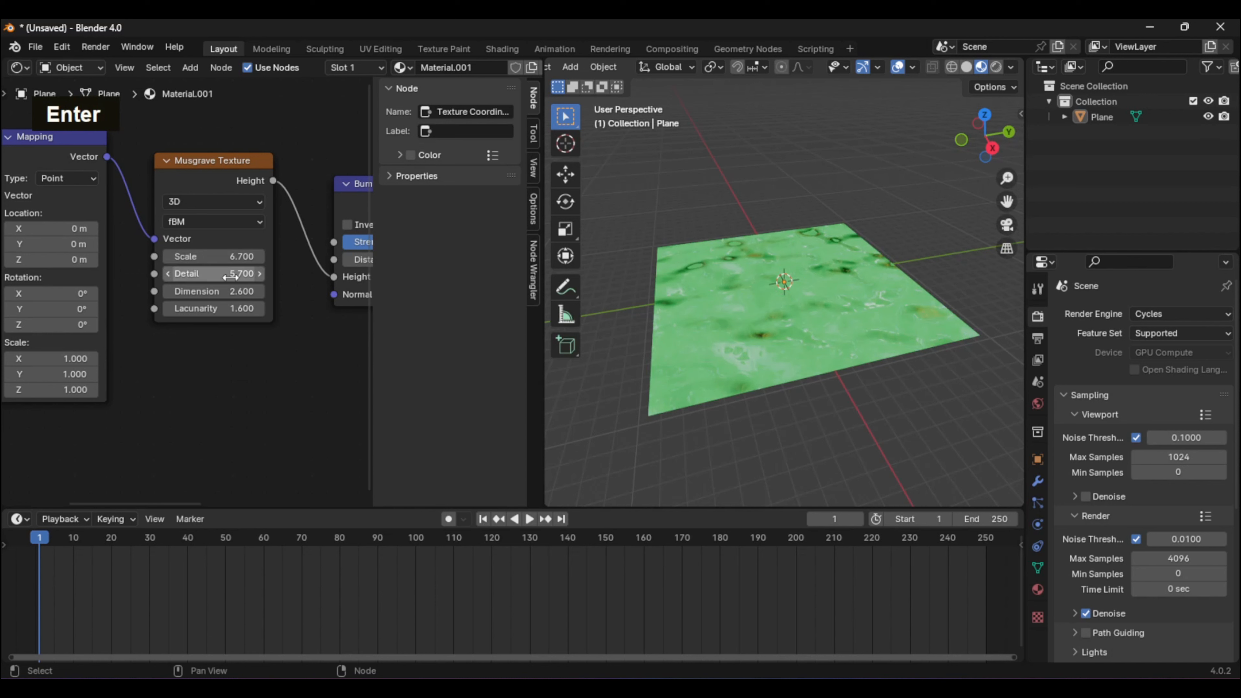
# Set the Musgrave Texture's Dimension to 1.2 and enter 1.6 for its Lacunarity
pyautogui.doubleClick(226, 288)
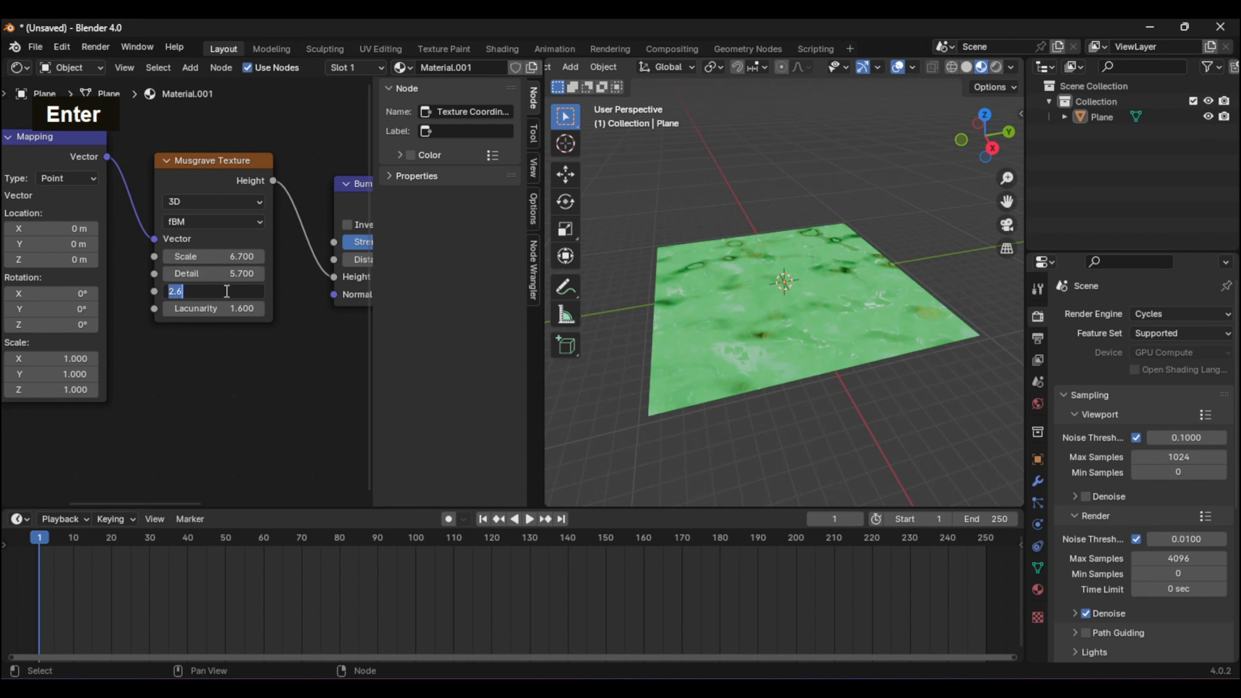
pyautogui.write('1.2')
pyautogui.press('Return')
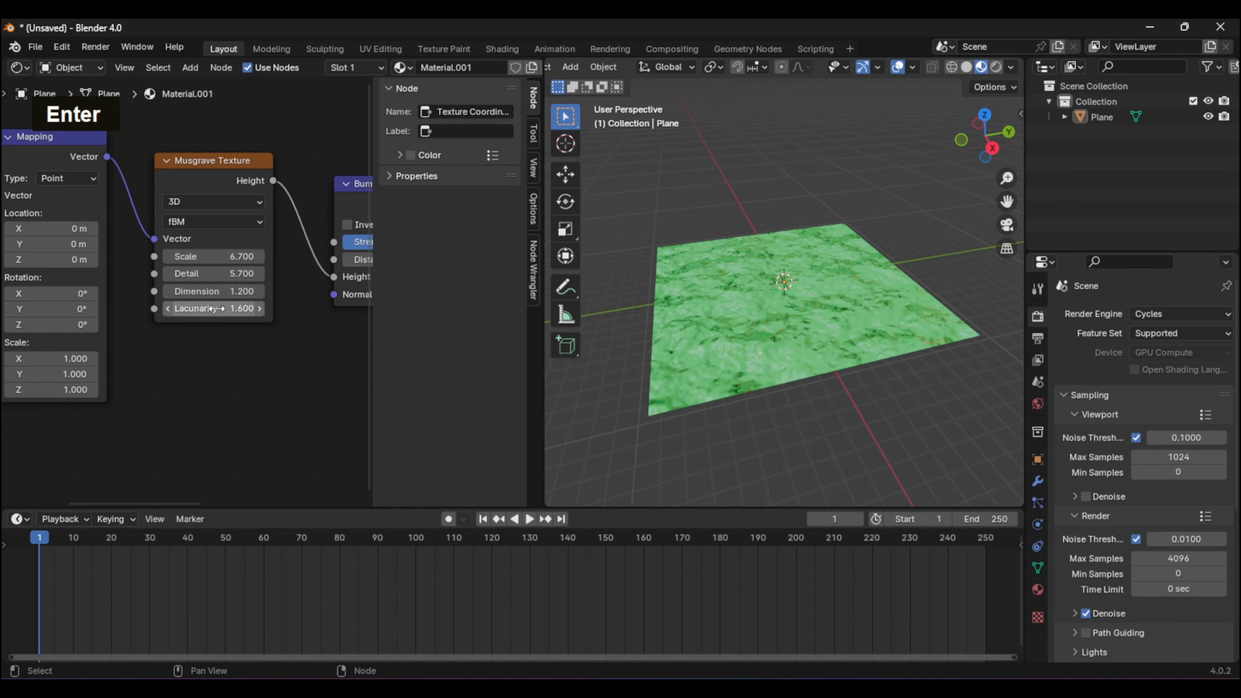
pyautogui.doubleClick(216, 308)
pyautogui.write('1')
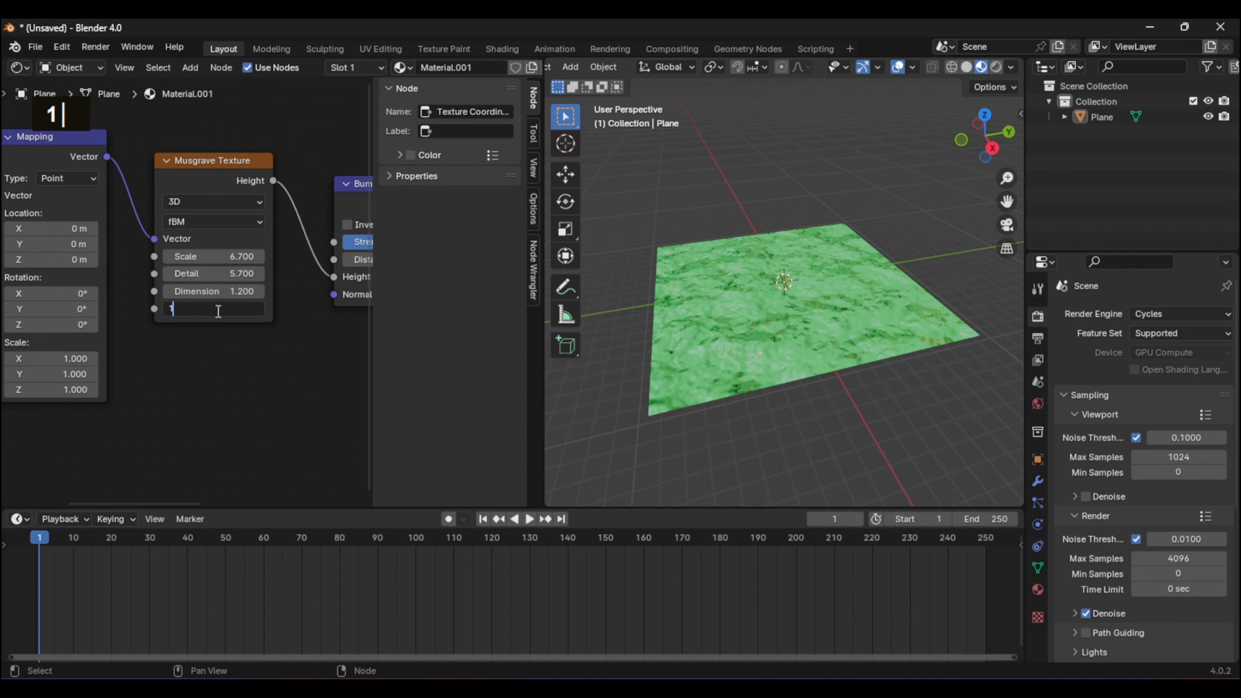
pyautogui.write('.6')
pyautogui.press('Return')
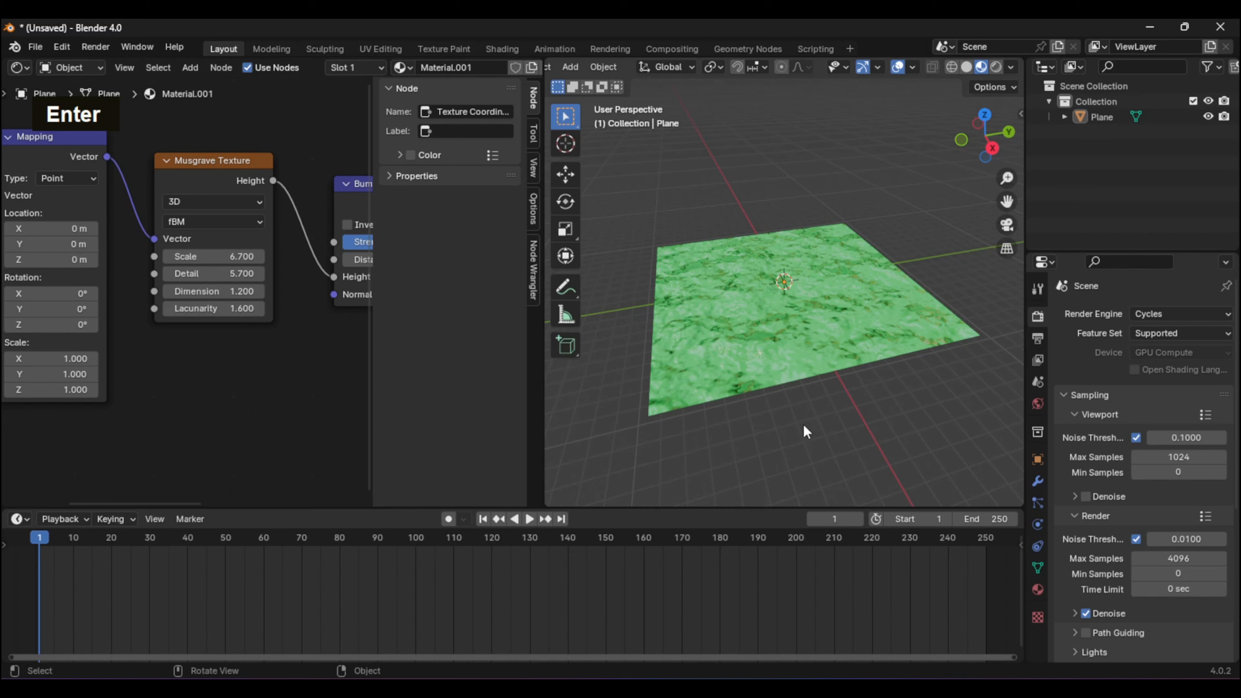
# Switch the Musgrave Texture to 4D and lower its W value to 0
pyautogui.moveTo(803, 416)
pyautogui.mouseDown(button='middle')
pyautogui.moveTo(848, 438)
pyautogui.moveTo(749, 443)
pyautogui.moveTo(655, 382)
pyautogui.moveTo(681, 407)
pyautogui.moveTo(795, 410)
pyautogui.mouseUp(button='middle')
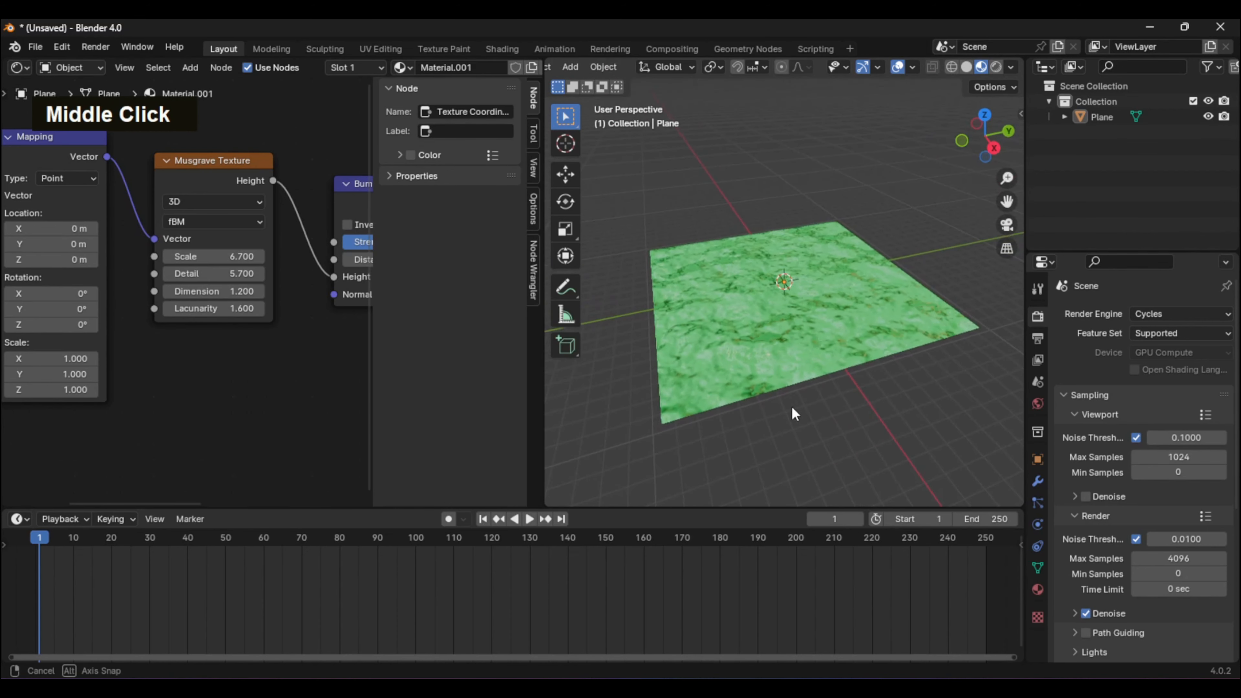
pyautogui.click(207, 199)
pyautogui.click(203, 278)
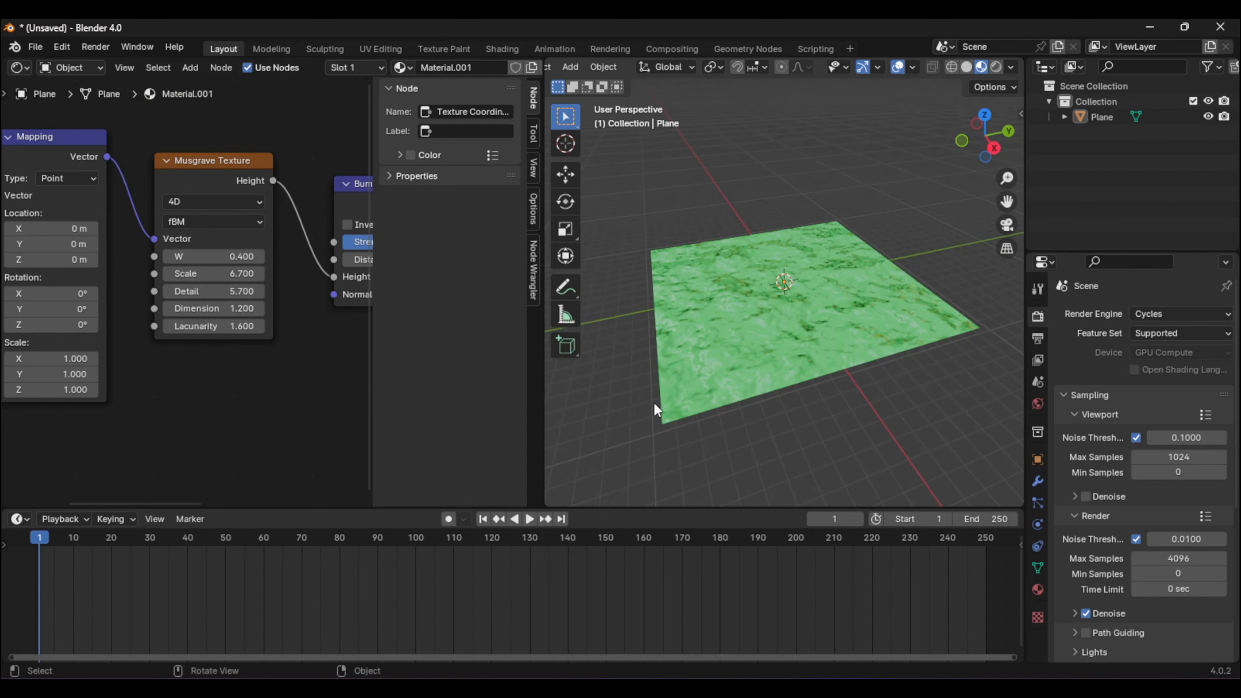
pyautogui.moveTo(654, 404); pyautogui.dragTo(657, 391, button='middle')
pyautogui.moveTo(214, 256)
pyautogui.mouseDown()
pyautogui.moveTo(262, 256)
pyautogui.moveTo(191, 256)
pyautogui.moveTo(222, 256)
pyautogui.mouseUp()
pyautogui.click(167, 257)
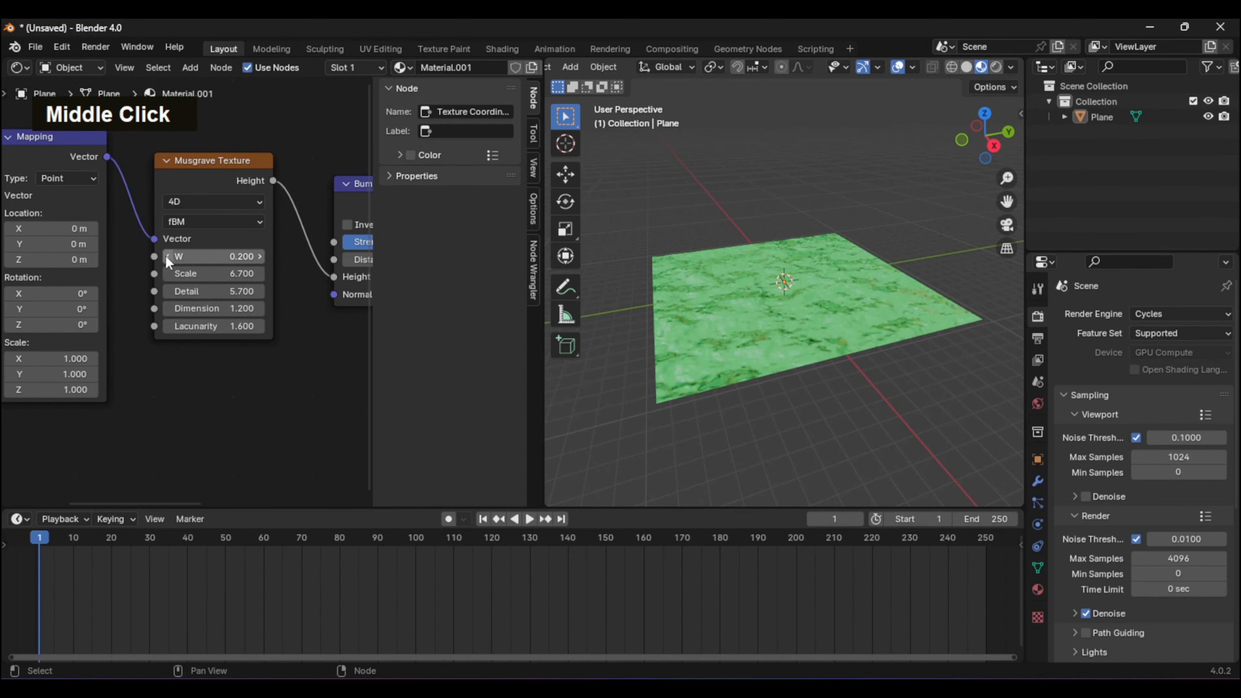
pyautogui.doubleClick(167, 257)
pyautogui.moveTo(601, 450); pyautogui.dragTo(628, 462, button='middle')
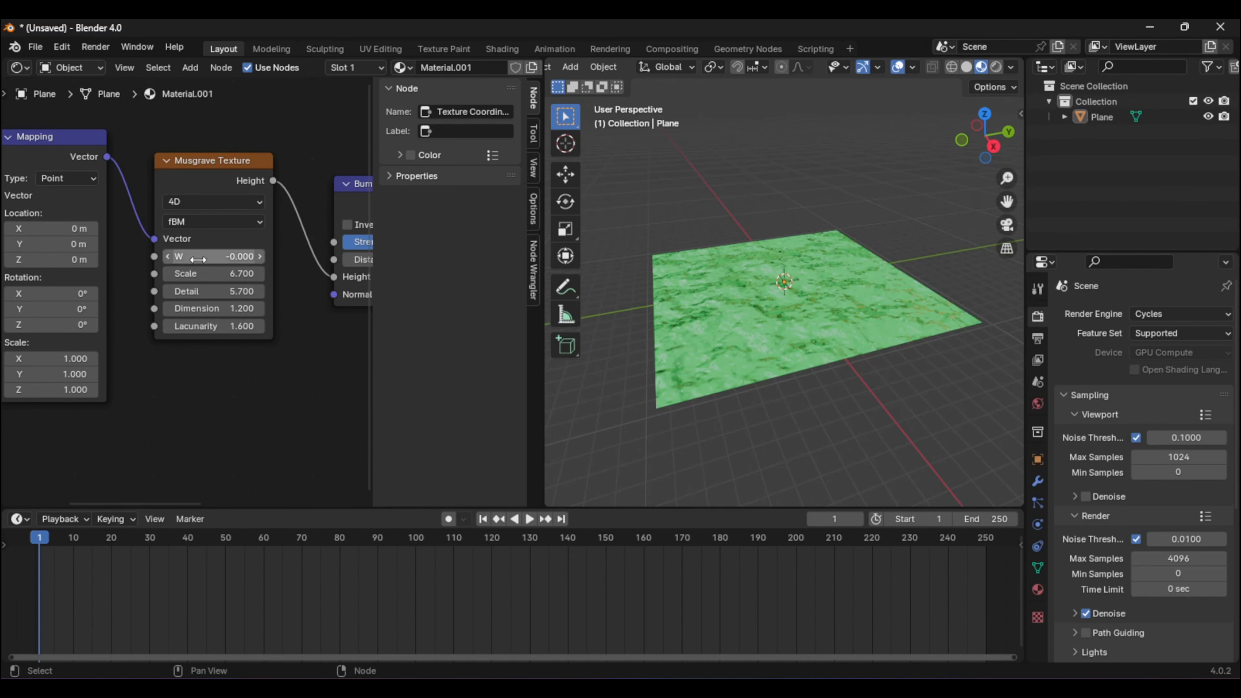
# Insert a keyframe on the Musgrave Texture's W value at frame 1
pyautogui.rightClick(215, 257)
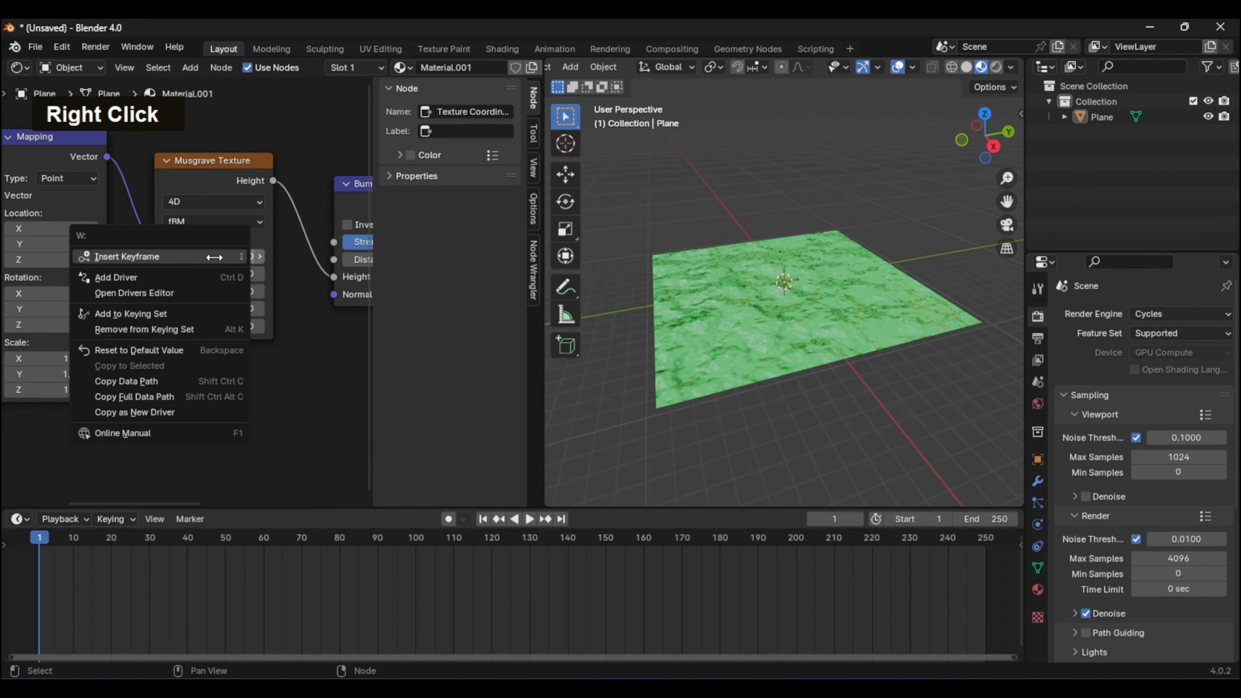
pyautogui.click(126, 256)
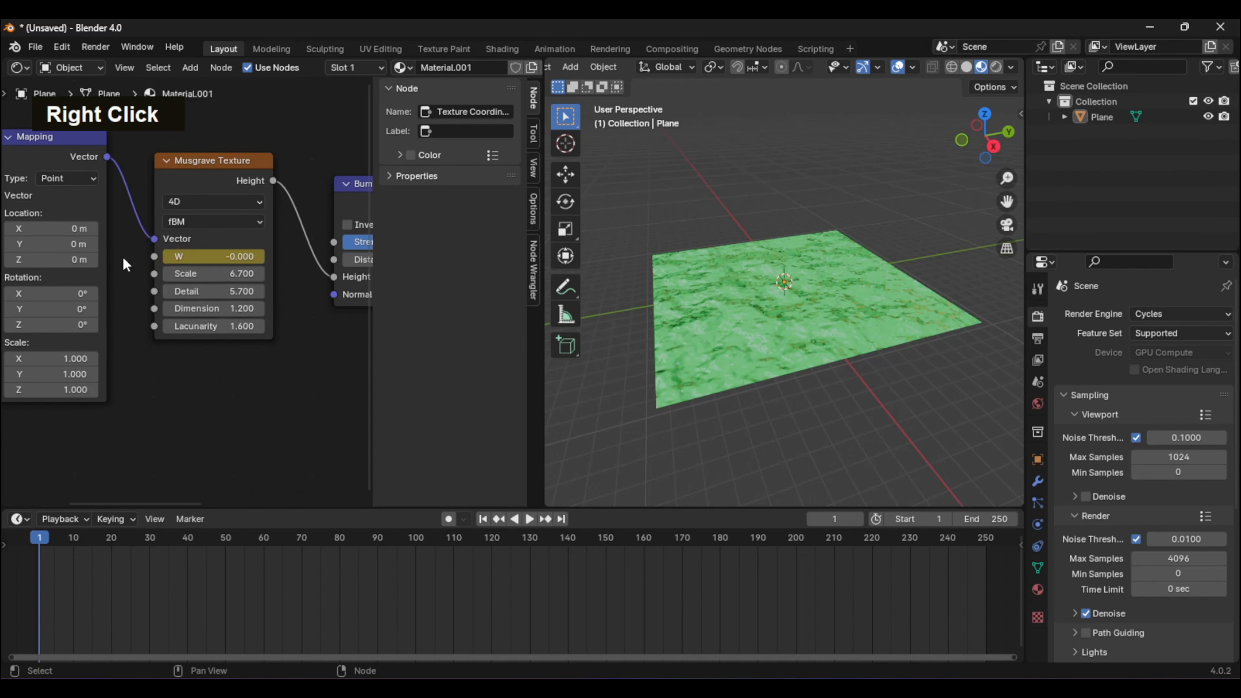
pyautogui.click(240, 257)
pyautogui.click(280, 265)
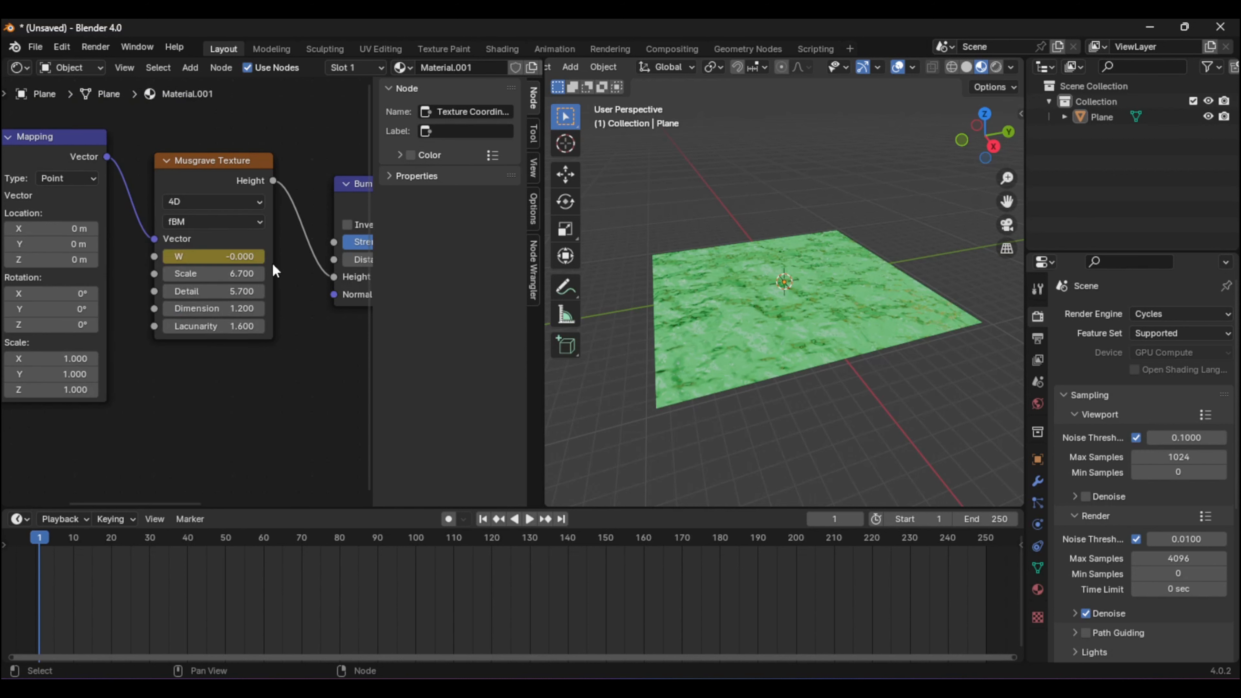
pyautogui.press('Return')
pyautogui.press('space')
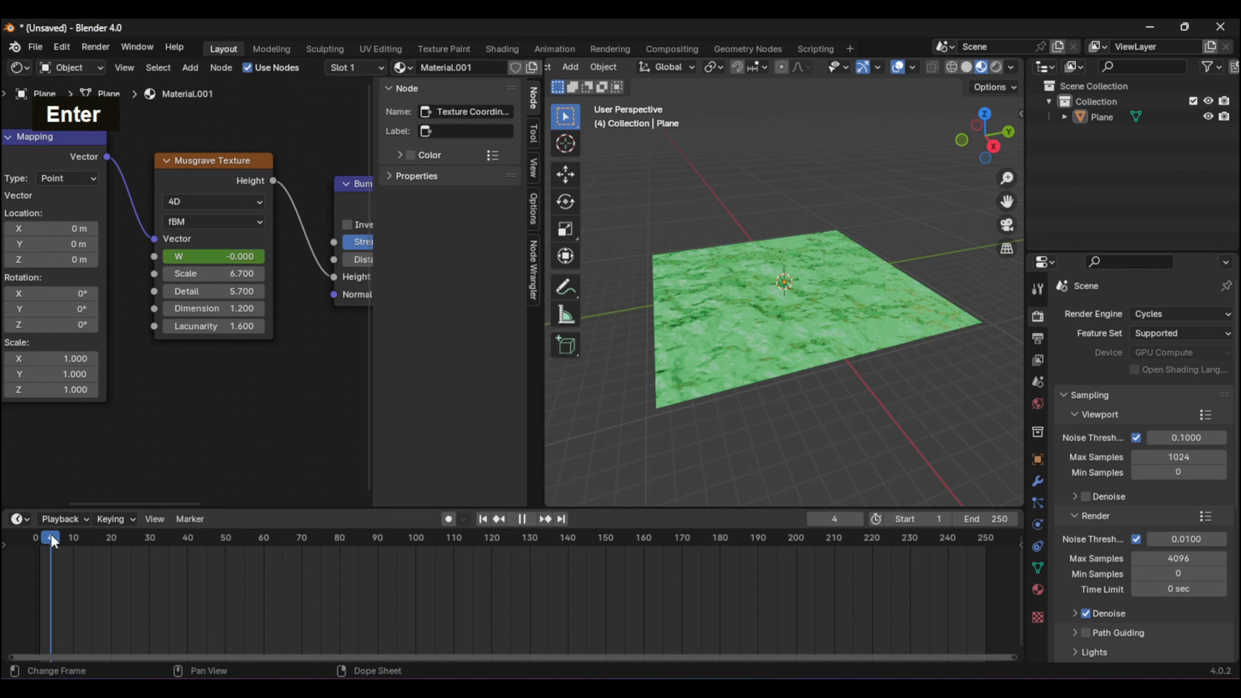
pyautogui.press('space')
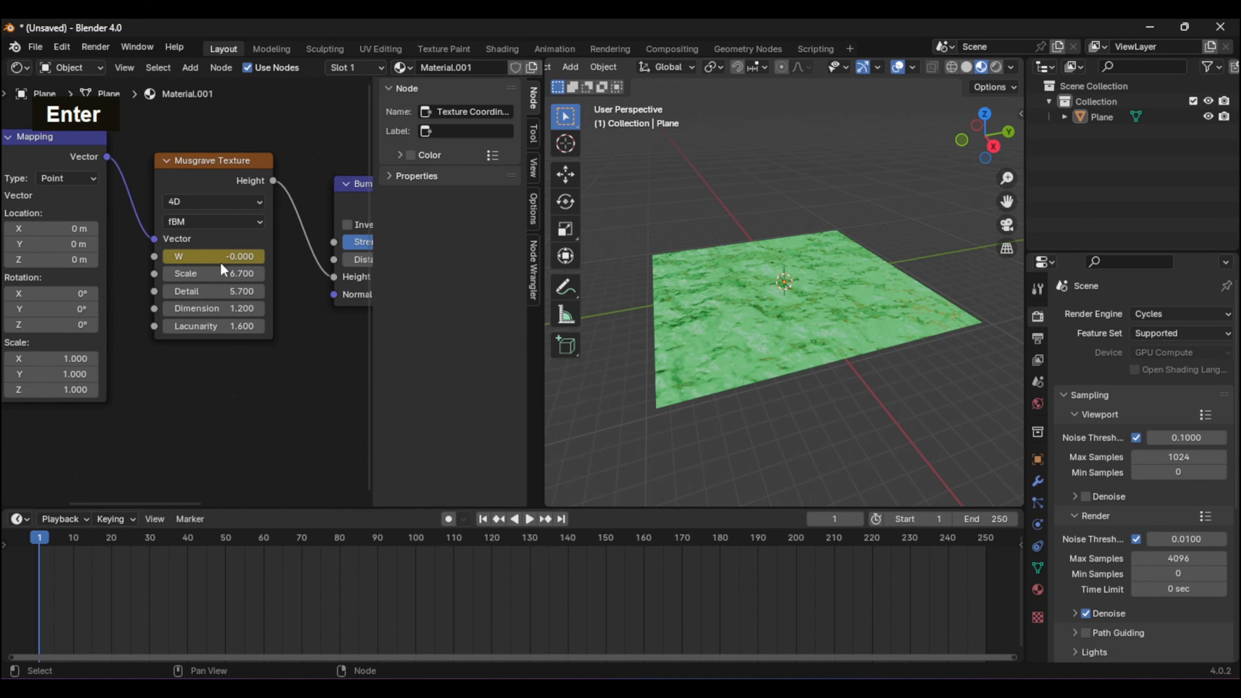
# At frame 250, set the Musgrave Texture's W value to 2000 and insert a keyframe on it
pyautogui.moveTo(41, 540); pyautogui.dragTo(858, 541)
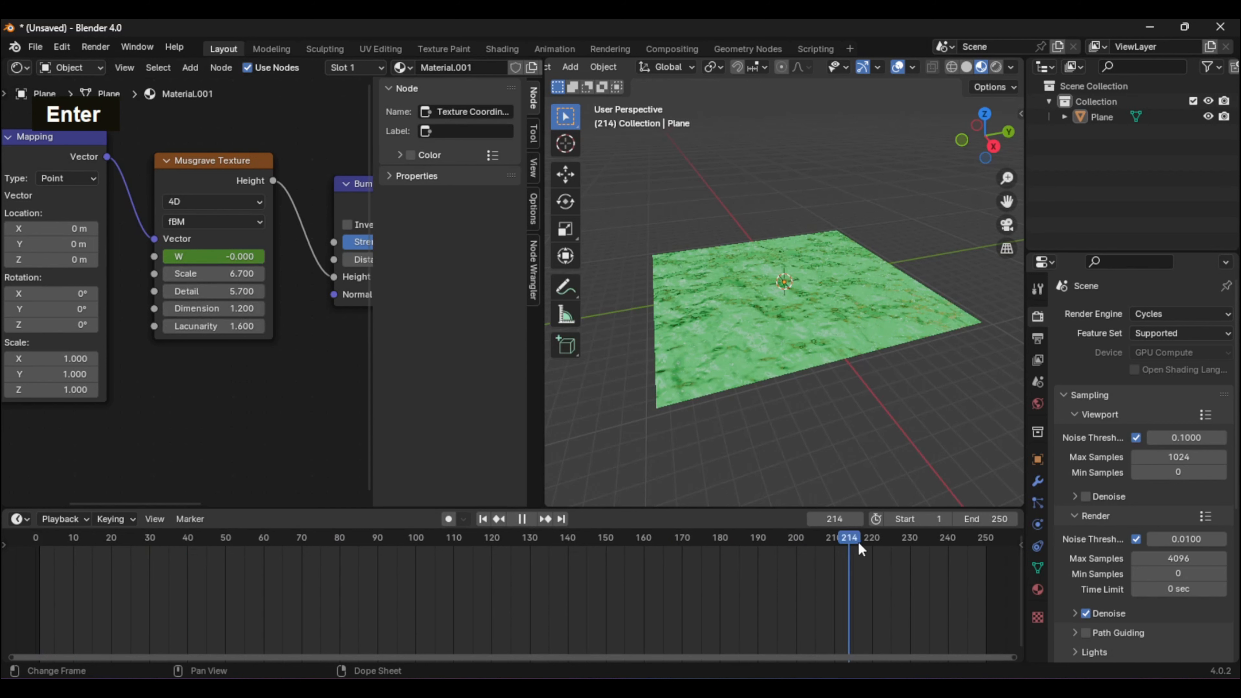
pyautogui.click(219, 252)
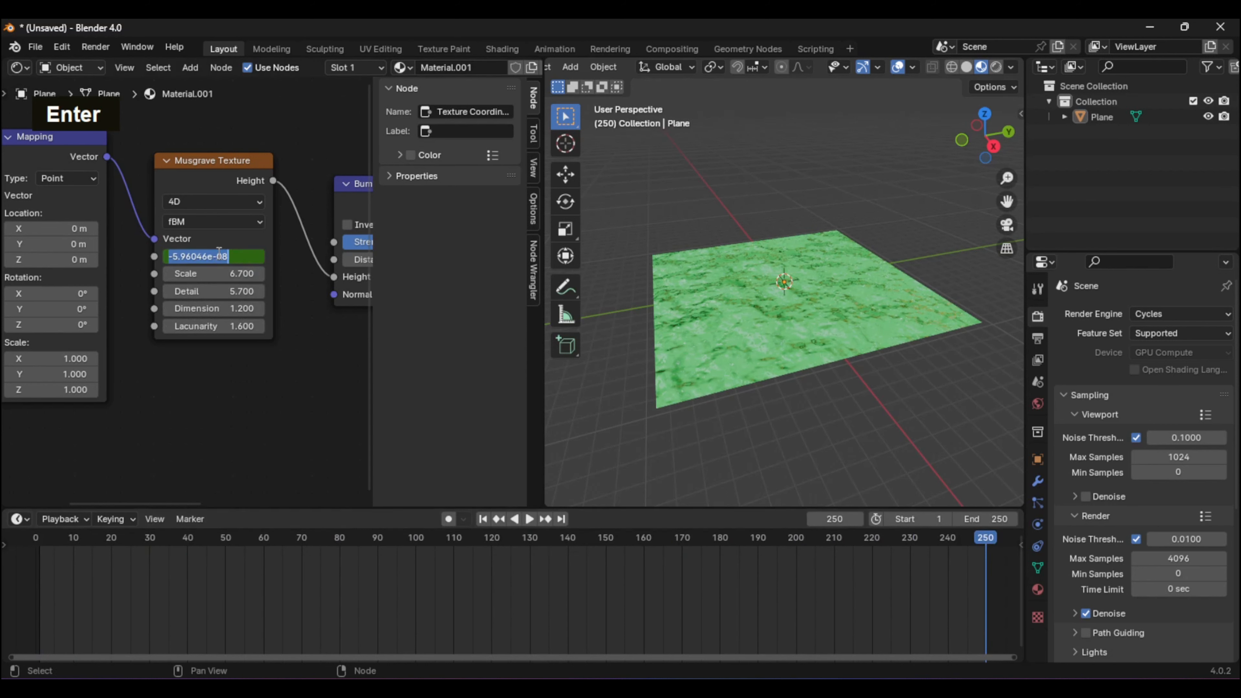
pyautogui.write('2000')
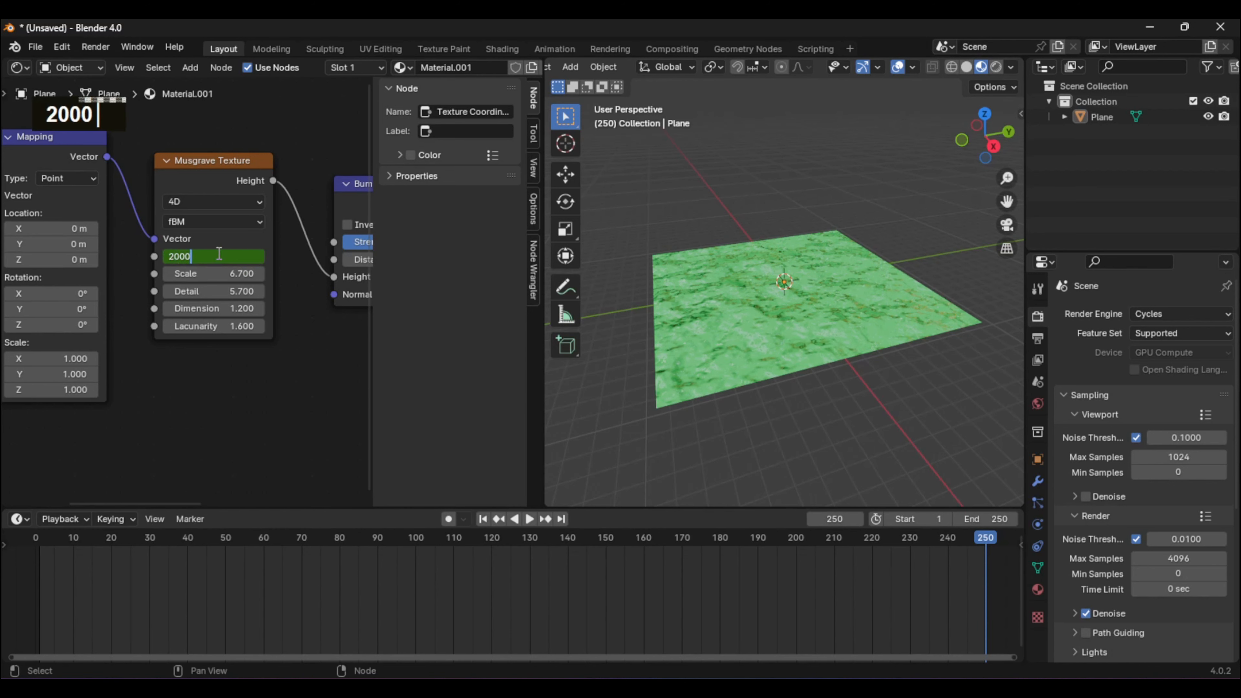
pyautogui.press('Return')
pyautogui.rightClick(218, 253)
pyautogui.click(219, 254)
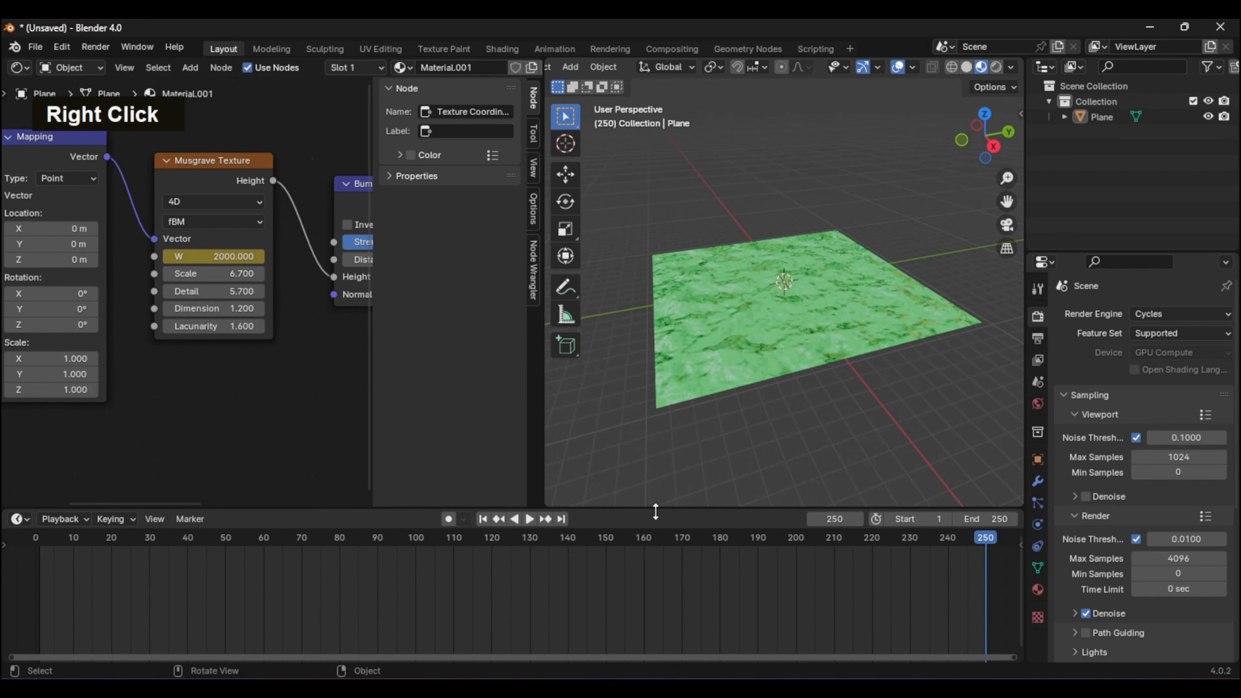
# Play the animation from the start of the timeline and examine how the plane's texture moves
pyautogui.moveTo(974, 536); pyautogui.dragTo(37, 502)
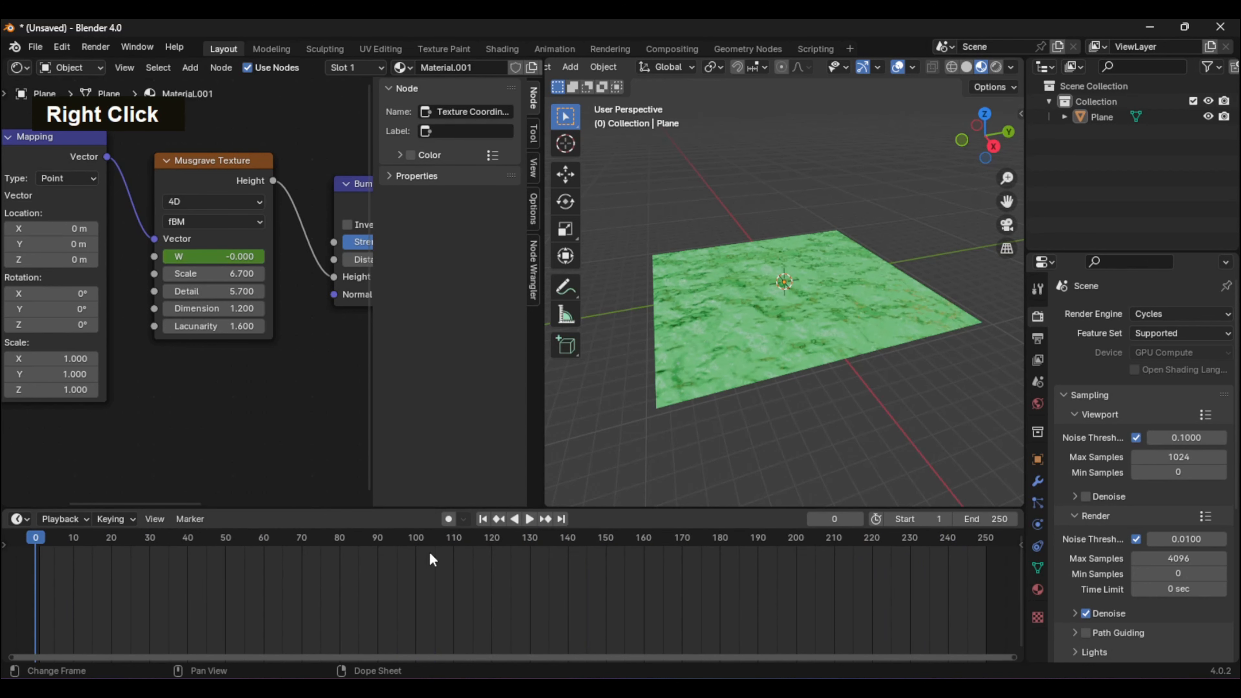
pyautogui.click(530, 520)
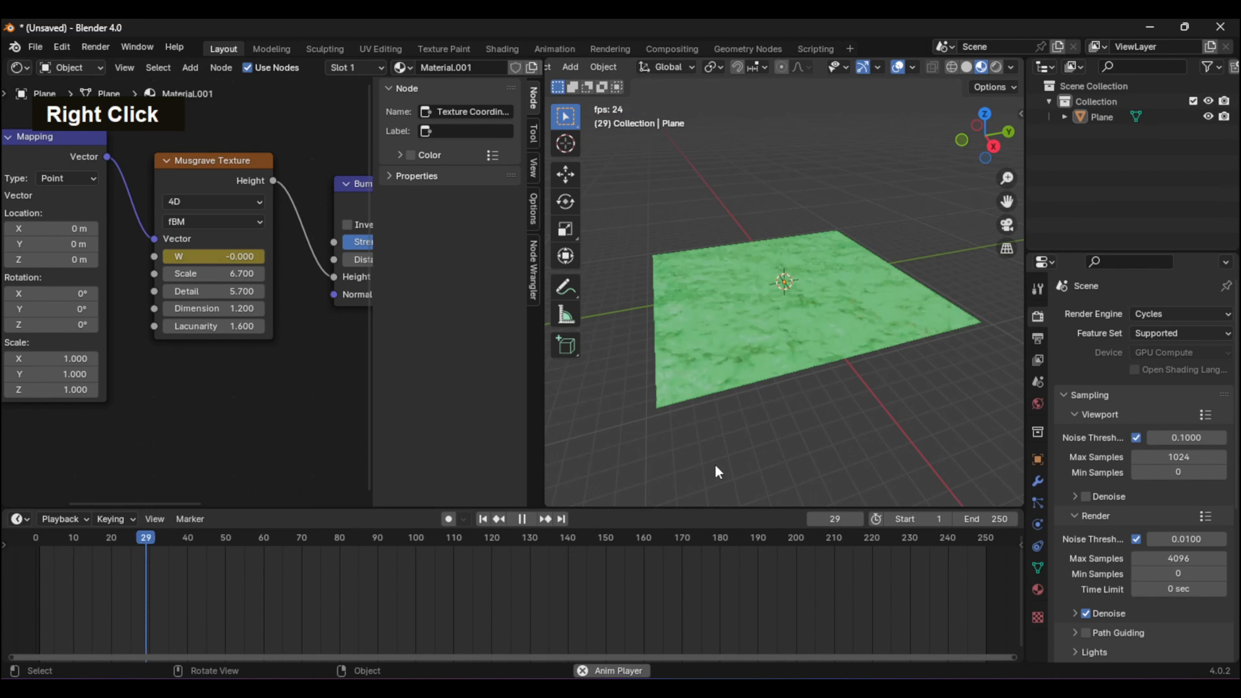
pyautogui.moveTo(740, 464); pyautogui.dragTo(782, 489, button='middle')
pyautogui.click(235, 257)
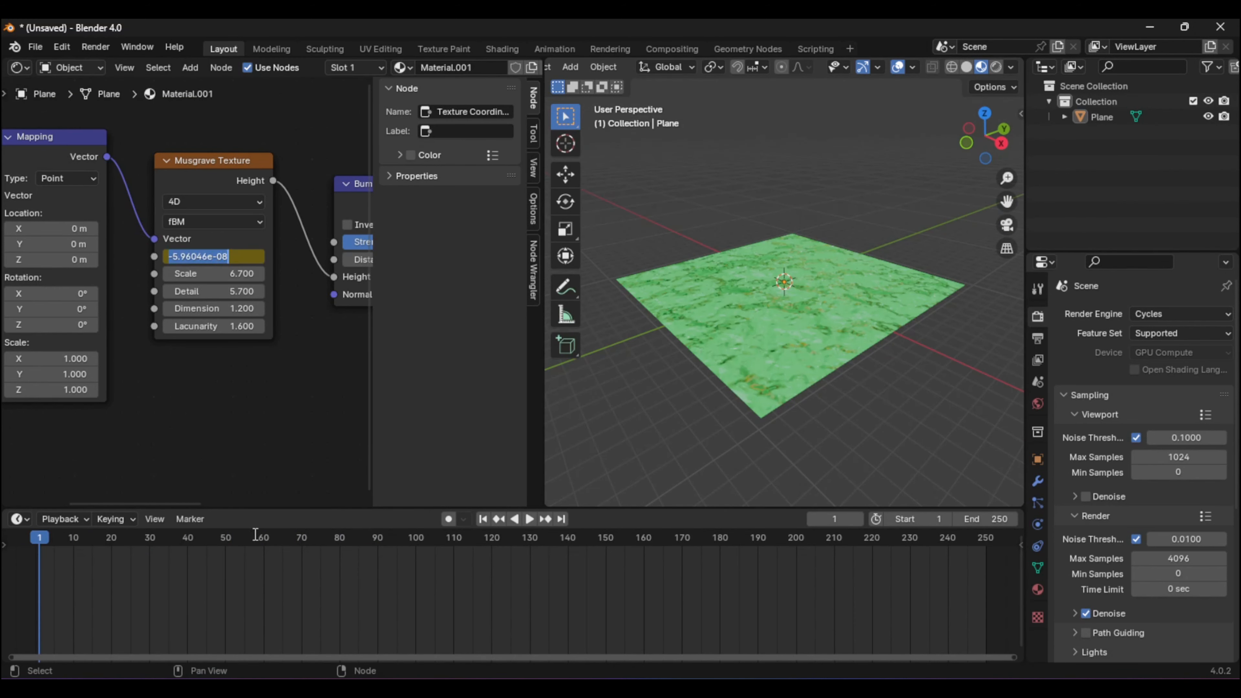
pyautogui.click(78, 573)
# Try setting the Musgrave Texture's W value to 1 at frame 252 without a keyframe, and replay the animation from the start
pyautogui.moveTo(42, 549); pyautogui.dragTo(994, 567)
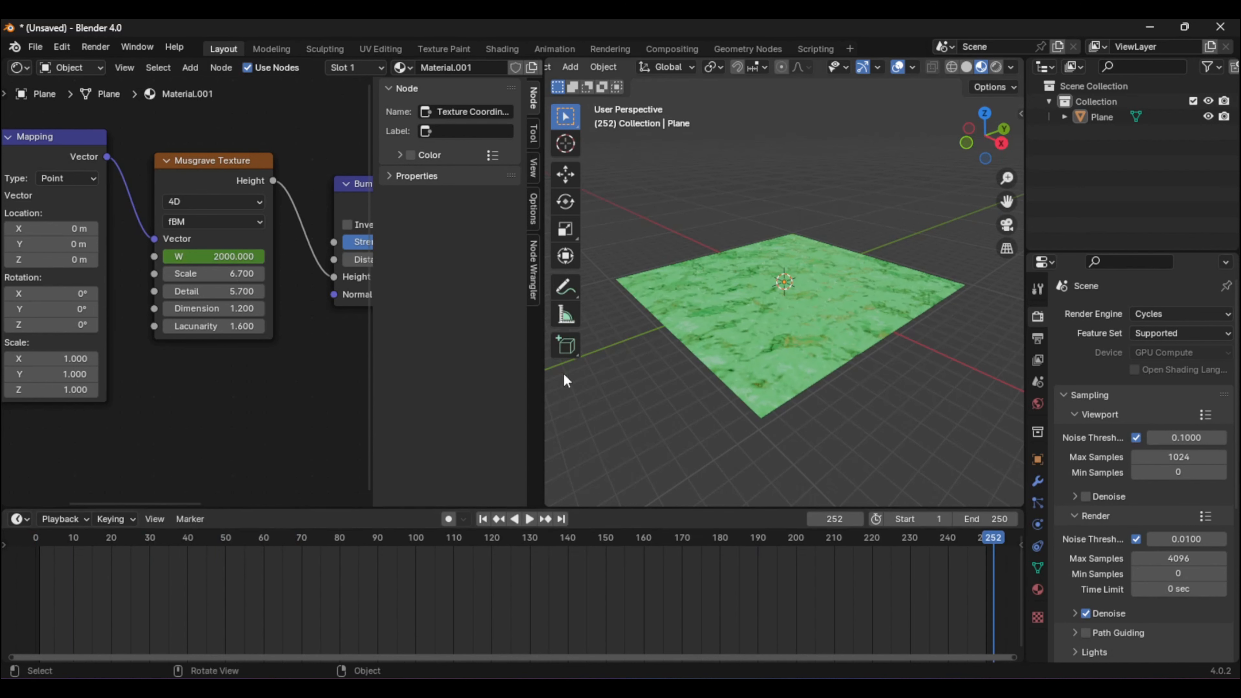
pyautogui.click(217, 256)
pyautogui.write('1')
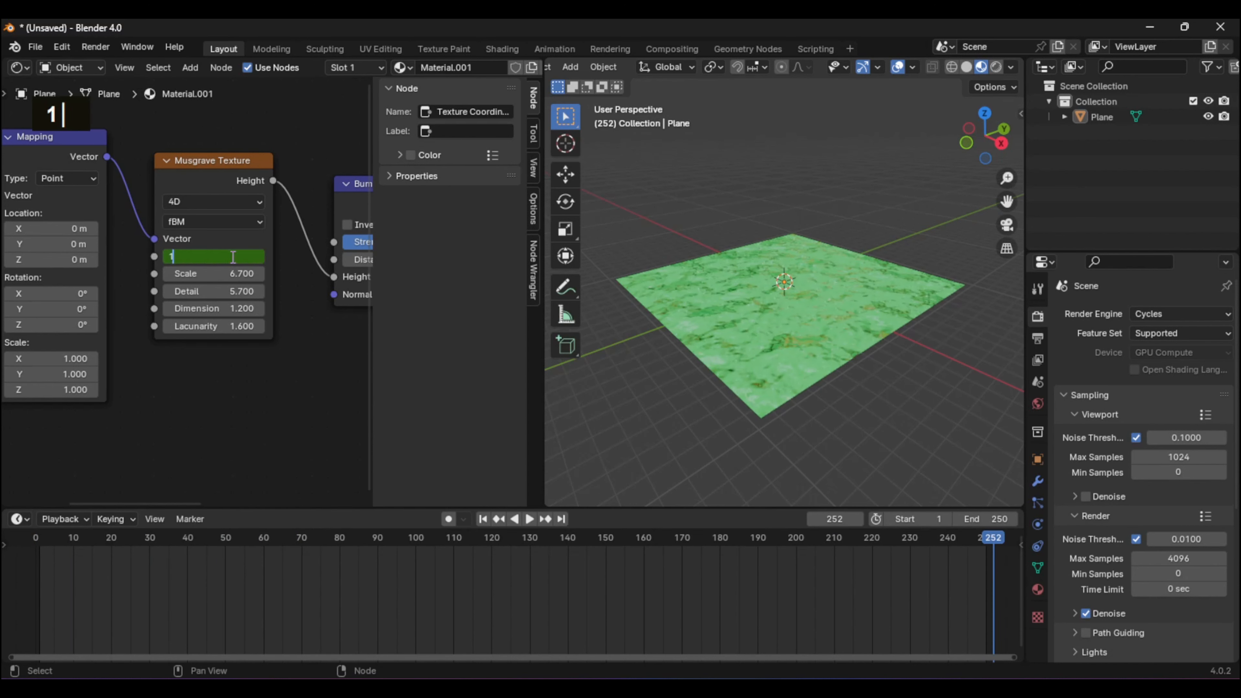
pyautogui.press('Return')
pyautogui.moveTo(995, 545); pyautogui.dragTo(35, 540)
pyautogui.click(530, 519)
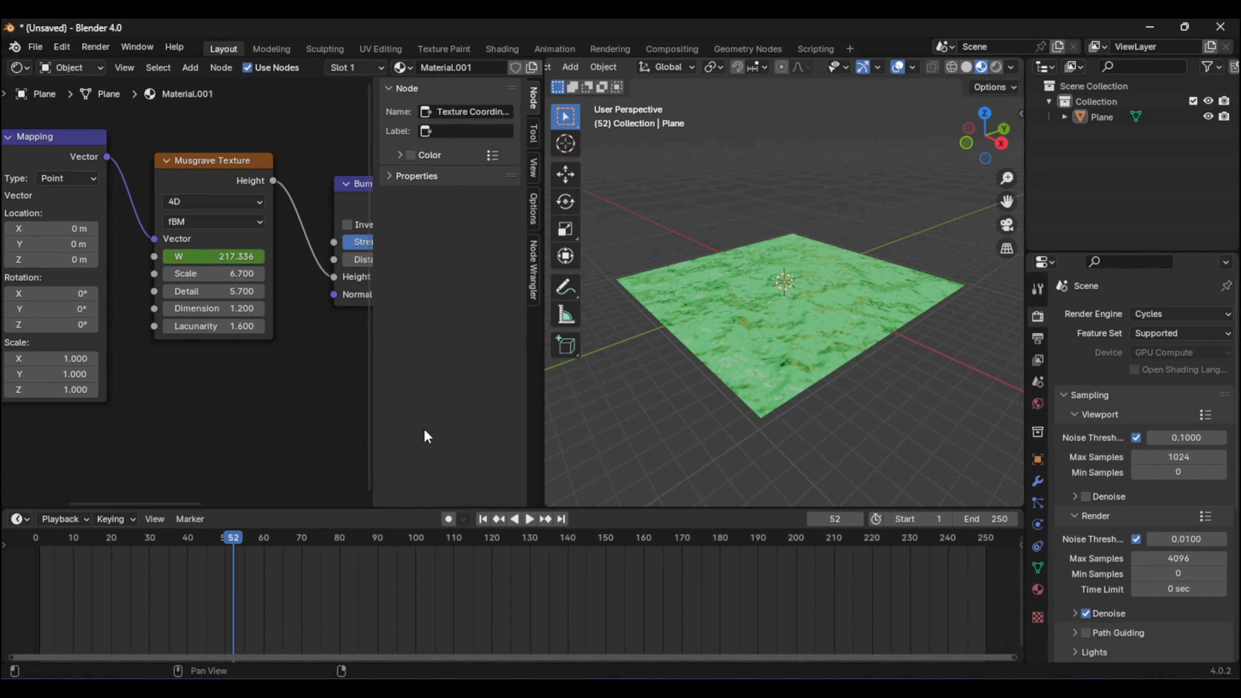
pyautogui.moveTo(260, 544); pyautogui.dragTo(36, 579)
pyautogui.press('space')
pyautogui.click(242, 257)
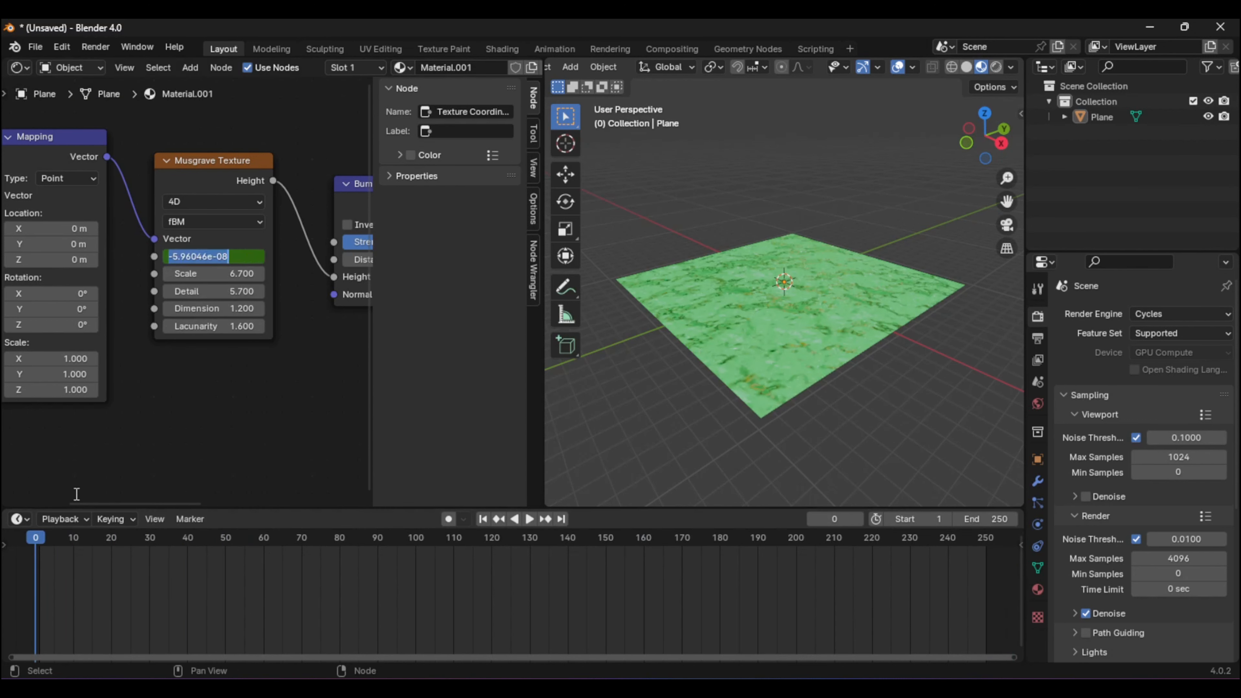
pyautogui.click(35, 542)
# Keyframe the Musgrave Texture's W value at 1 on frame 250 and return the playhead to frame 0
pyautogui.moveTo(57, 540); pyautogui.dragTo(987, 568)
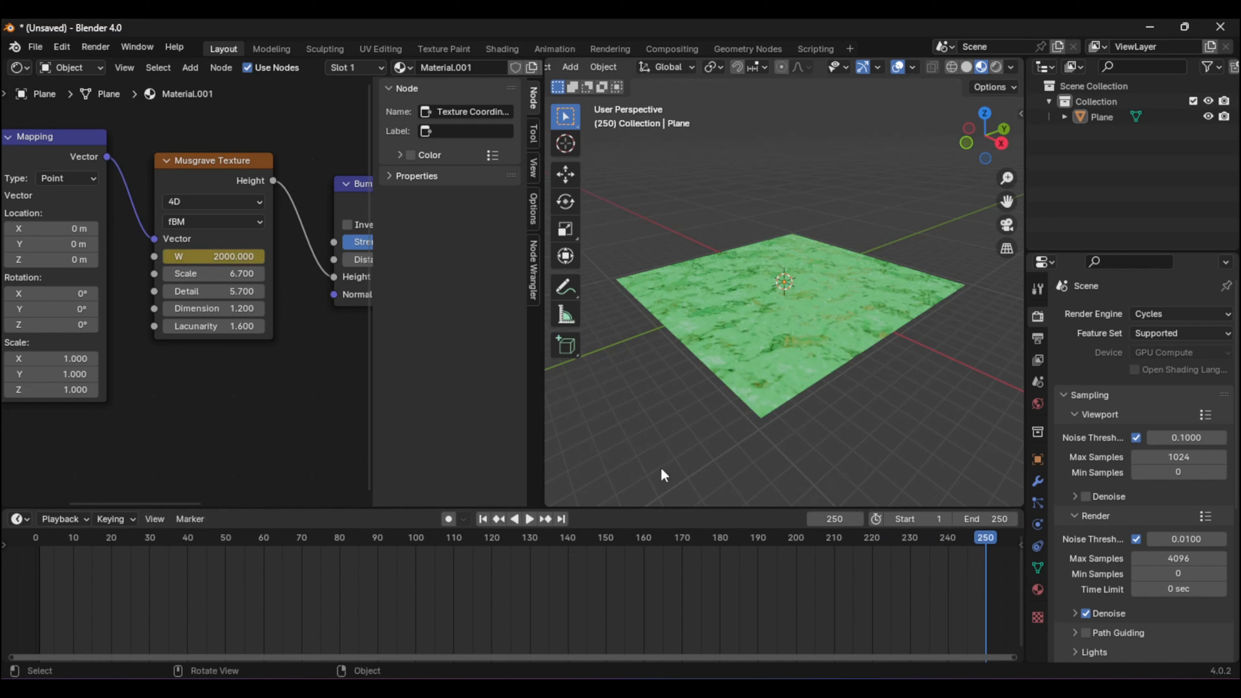
pyautogui.click(227, 257)
pyautogui.write('1')
pyautogui.press('Return')
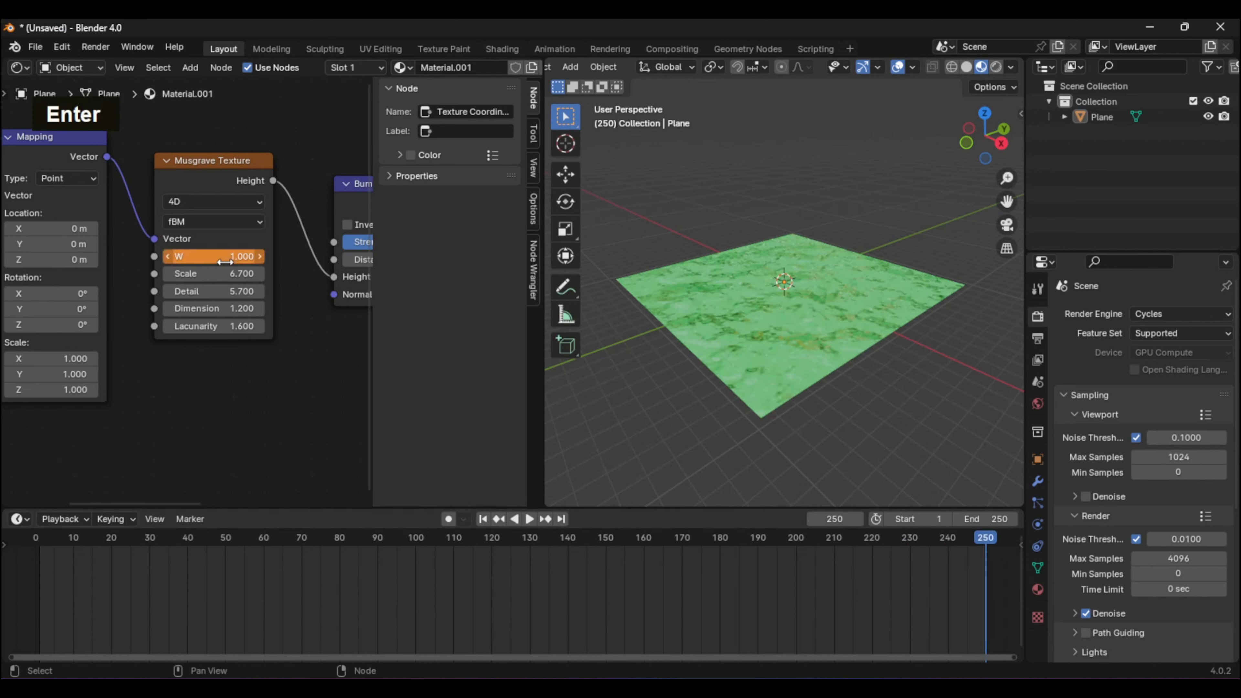
pyautogui.rightClick(225, 260)
pyautogui.click(209, 260)
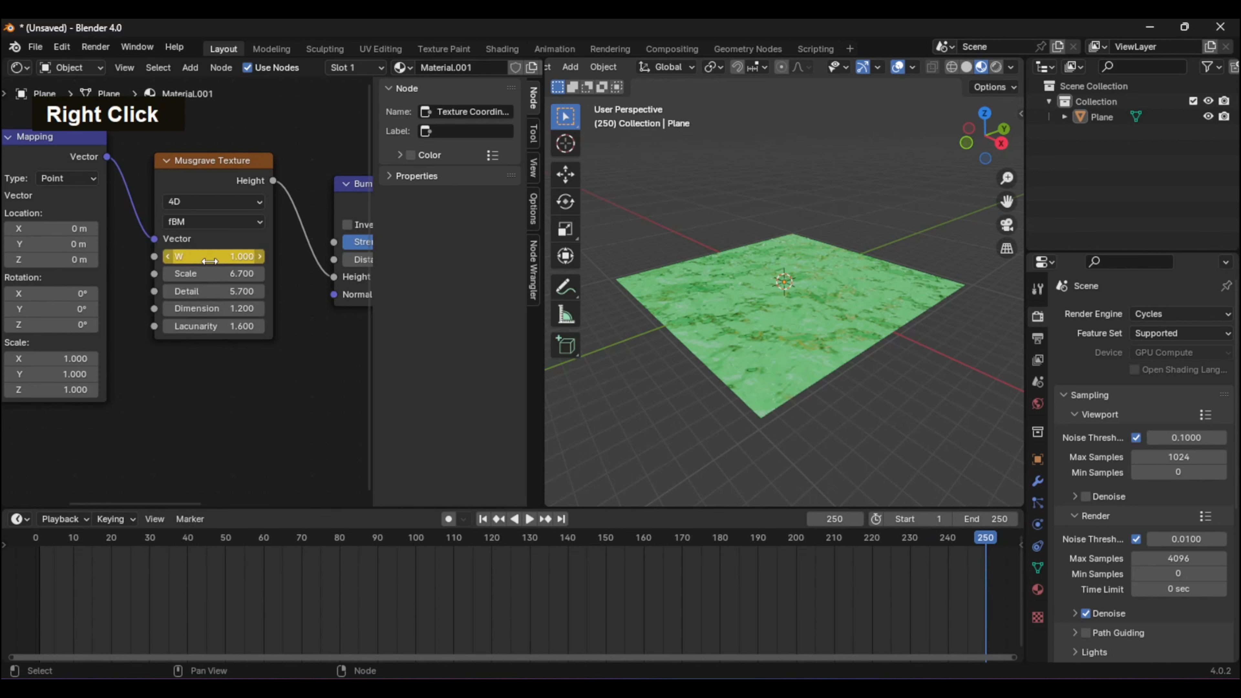
pyautogui.moveTo(953, 542); pyautogui.dragTo(29, 525)
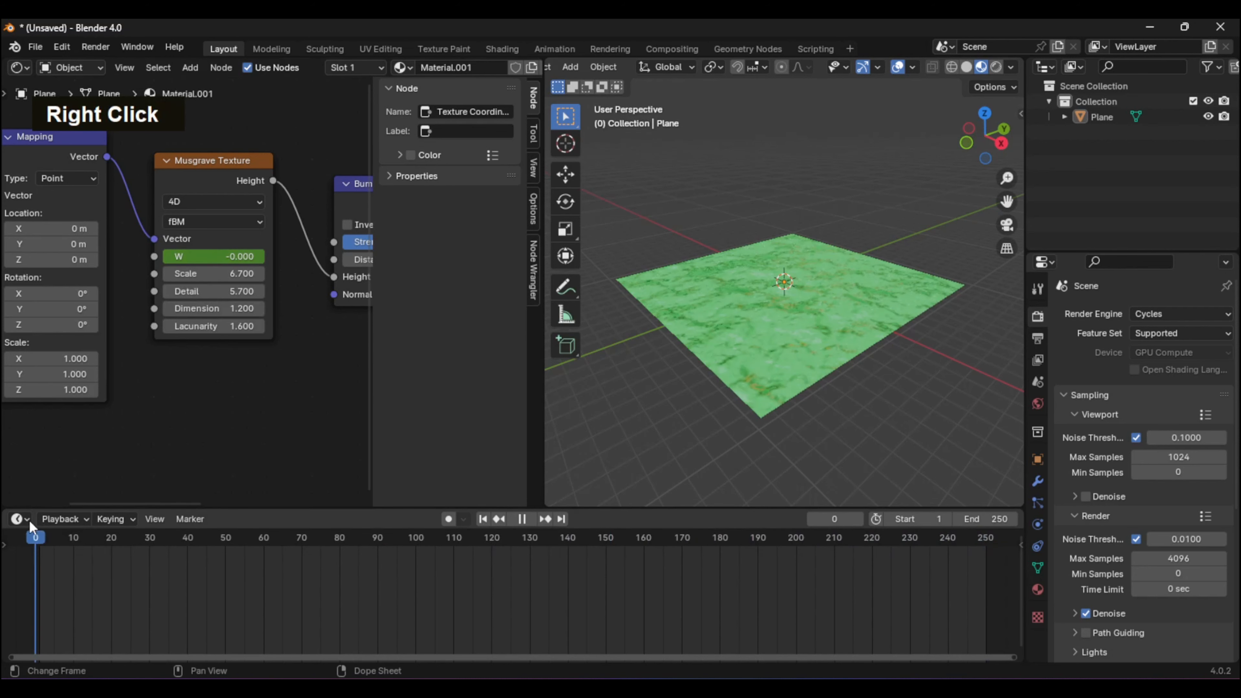
# Play the animation from frame 0 and examine how the green surface ripples on the plane, stopping playback near frame 201
pyautogui.press('space')
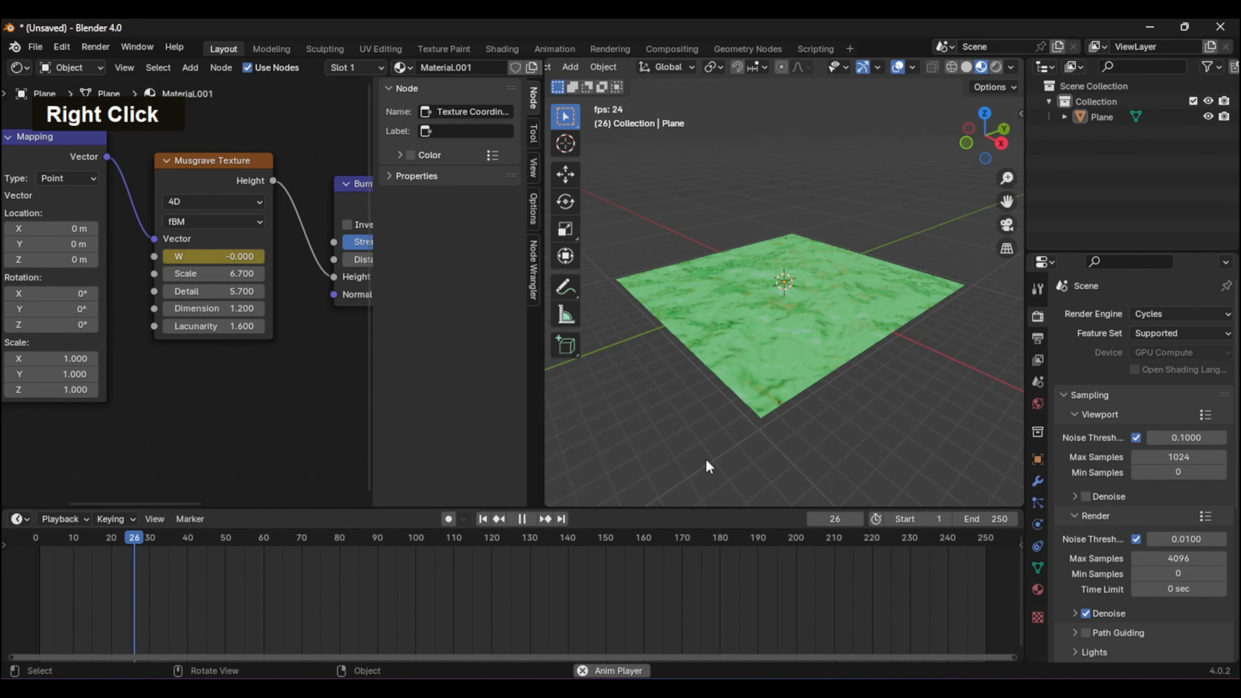
pyautogui.moveTo(713, 467); pyautogui.dragTo(801, 477, button='middle')
pyautogui.click(522, 519)
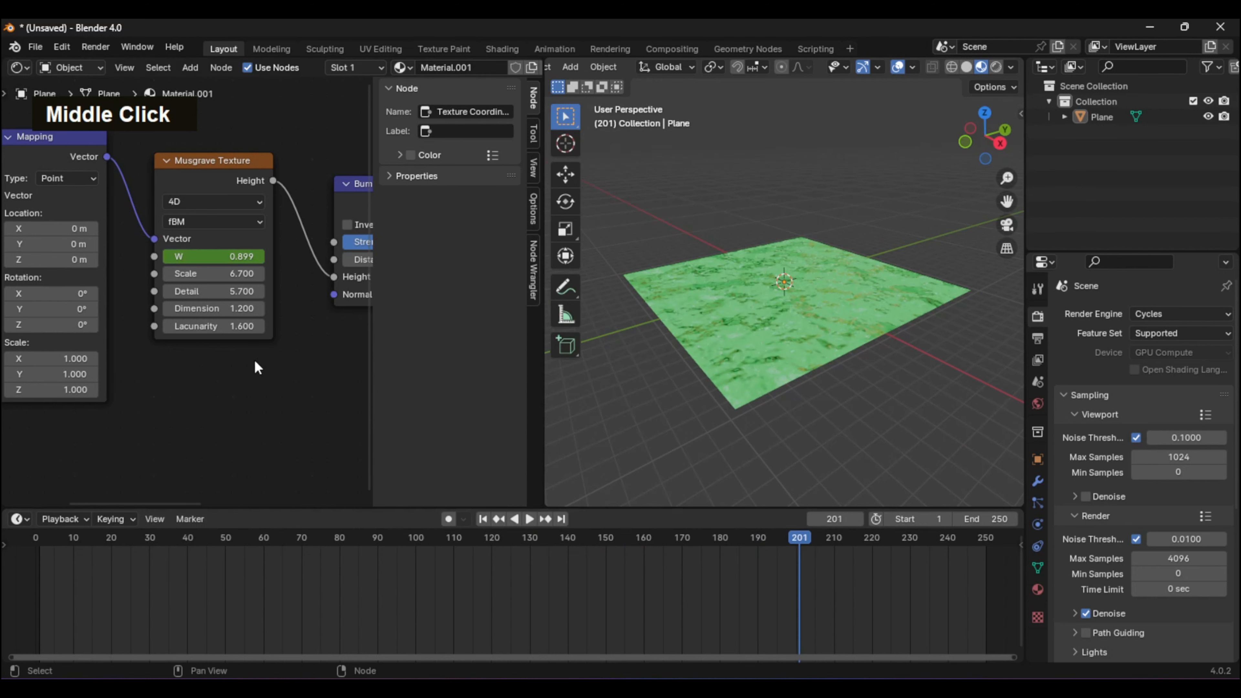
# Change the Principled BSDF's Base Color from green to a saturated blue and check the plane's appearance
pyautogui.moveTo(288, 373); pyautogui.dragTo(186, 385, button='middle')
pyautogui.moveTo(372, 385); pyautogui.dragTo(156, 380, button='middle')
pyautogui.click(281, 216)
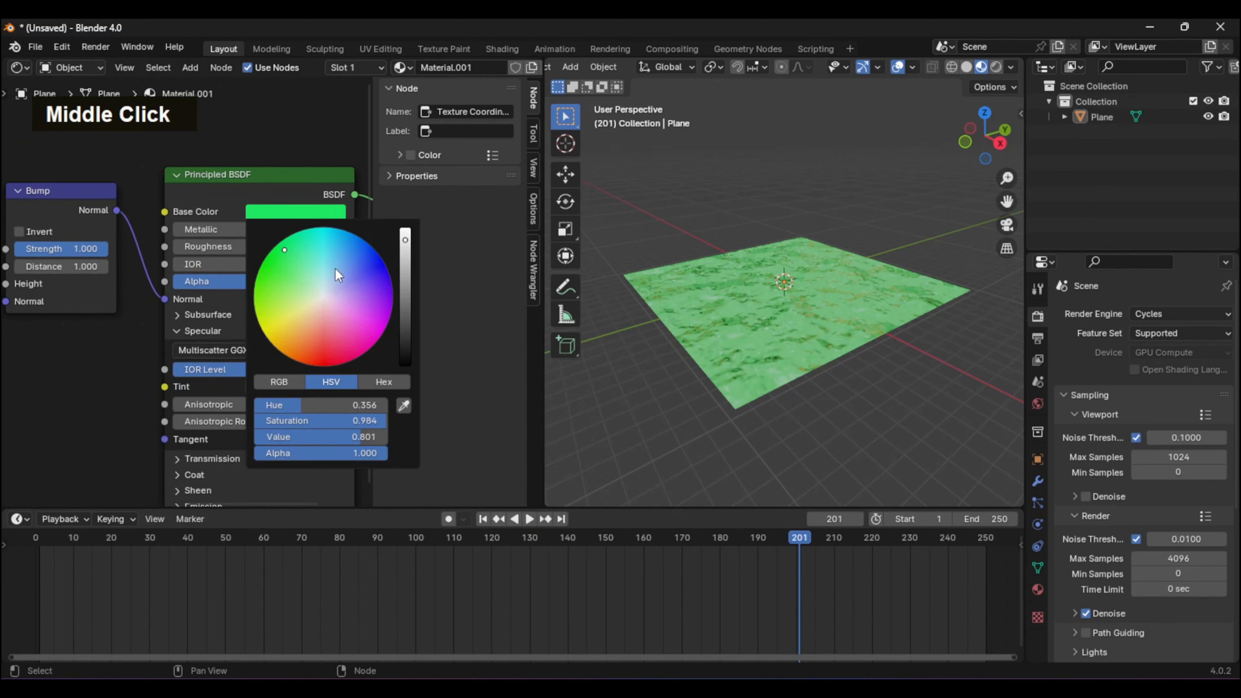
pyautogui.moveTo(290, 249); pyautogui.dragTo(373, 268)
pyautogui.moveTo(914, 469); pyautogui.dragTo(856, 405, button='middle')
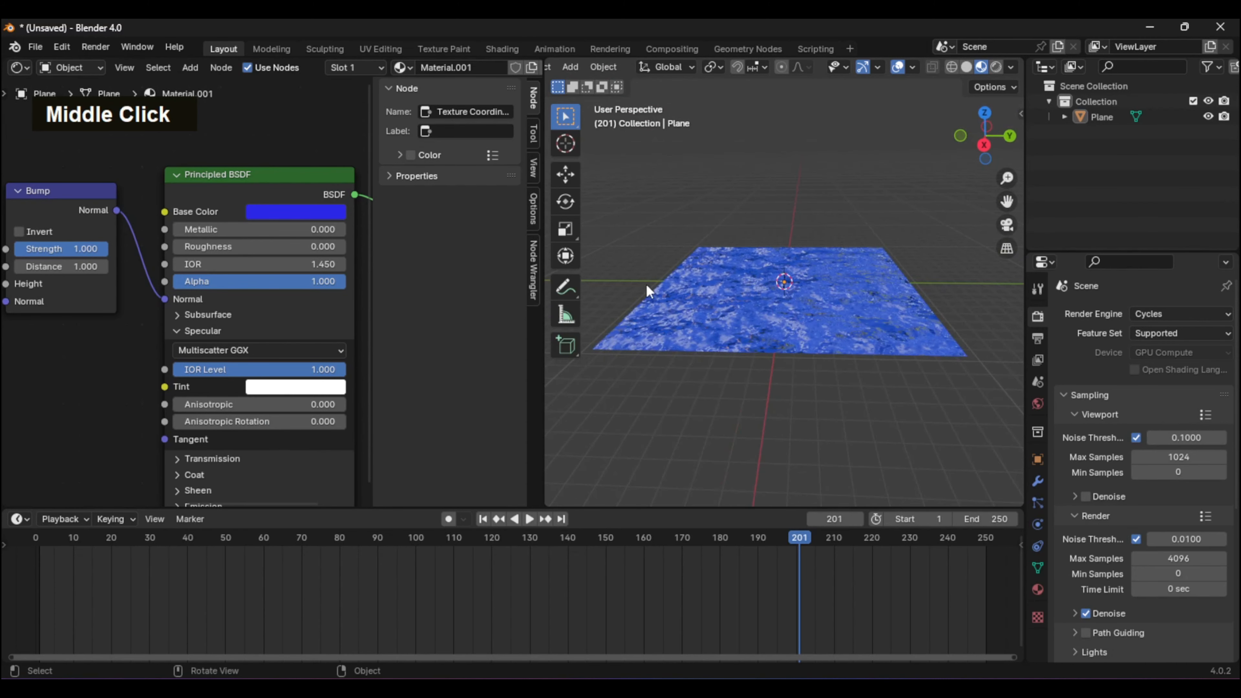
# Join the 3D viewport over the shader editor and return the playhead to frame 0
pyautogui.rightClick(542, 85)
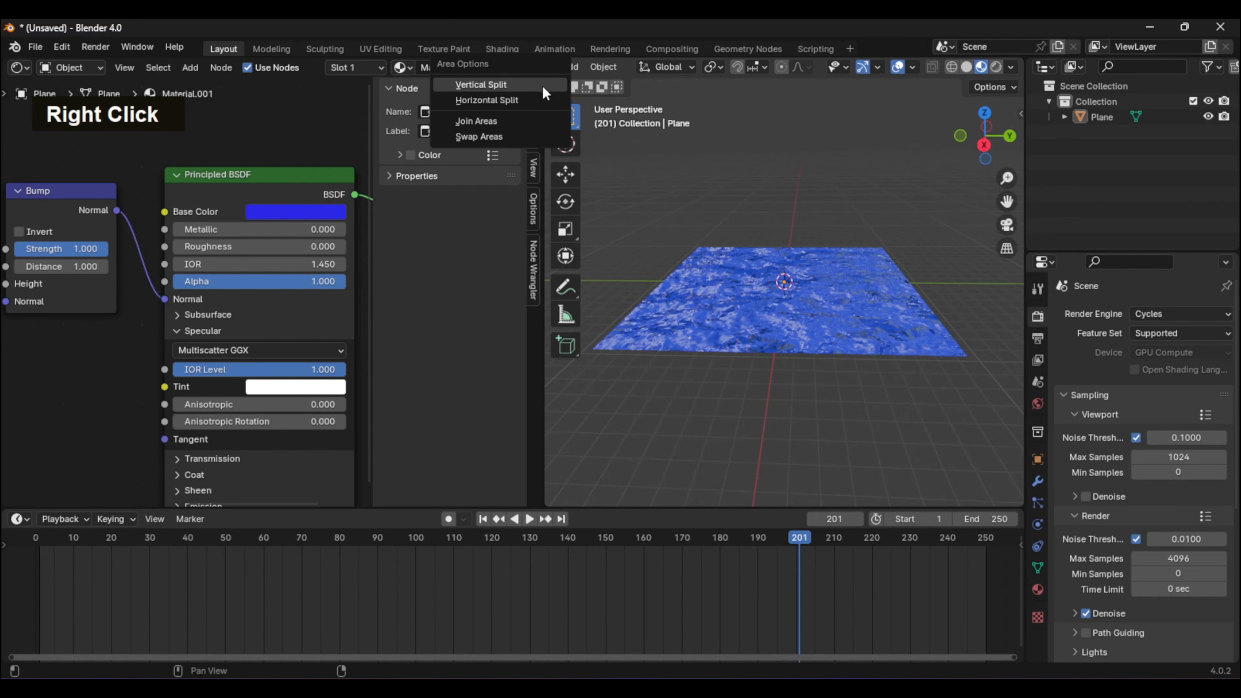
pyautogui.click(528, 118)
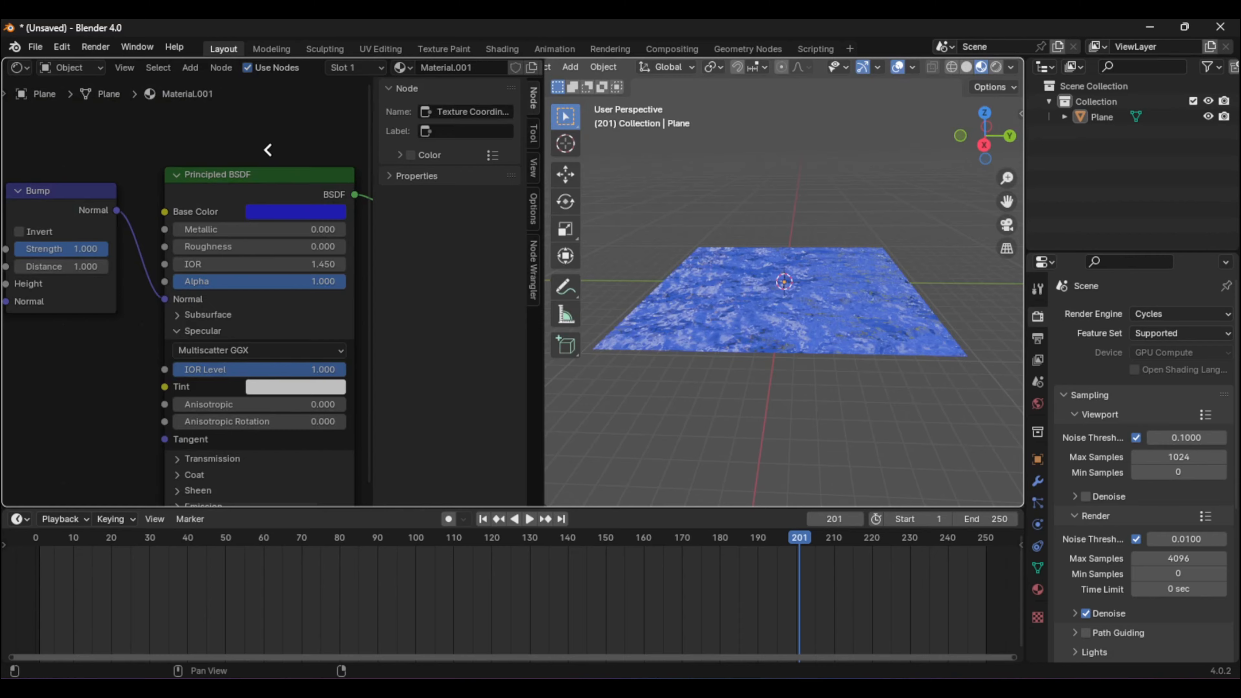
pyautogui.click(268, 150)
pyautogui.moveTo(443, 274); pyautogui.dragTo(709, 440, button='middle')
pyautogui.moveTo(667, 538); pyautogui.dragTo(35, 508)
pyautogui.moveTo(95, 482); pyautogui.dragTo(577, 415, button='middle')
# Add a Sun light to the scene and raise it above the plane along the Z axis
pyautogui.click(723, 323)
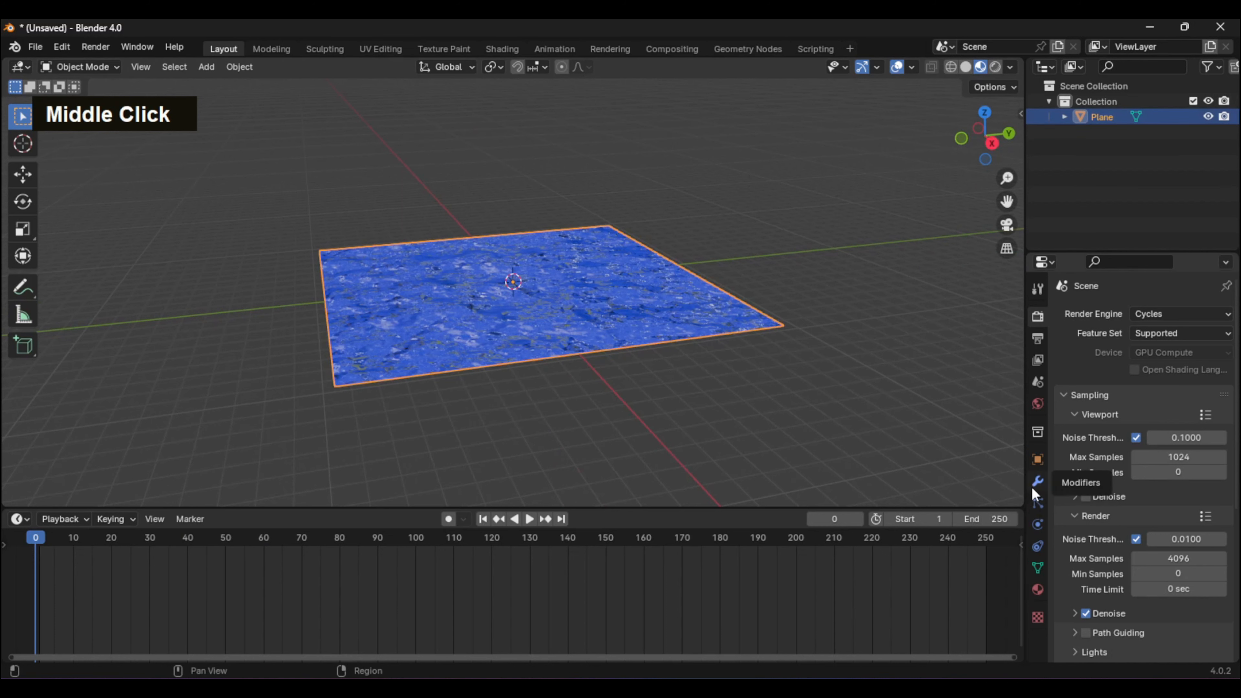
pyautogui.moveTo(997, 268); pyautogui.dragTo(1011, 266, button='middle')
pyautogui.click(1073, 189)
pyautogui.moveTo(804, 279); pyautogui.dragTo(782, 272, button='middle')
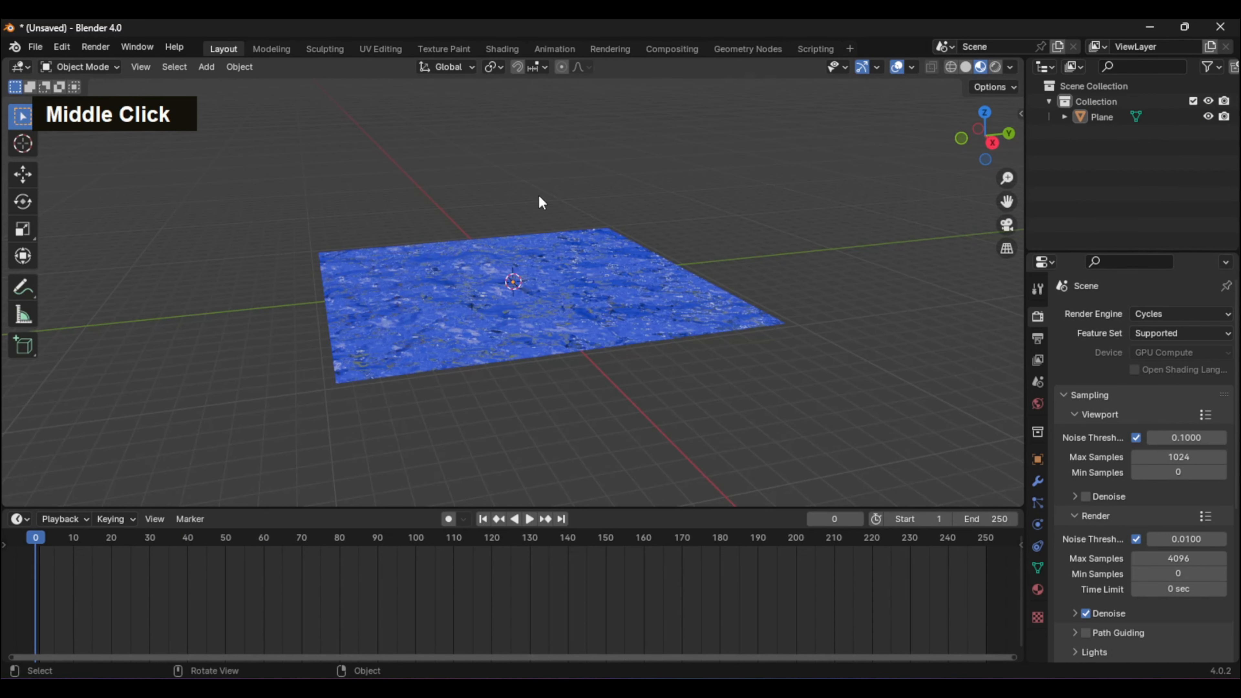
pyautogui.click(205, 66)
pyautogui.moveTo(235, 274)
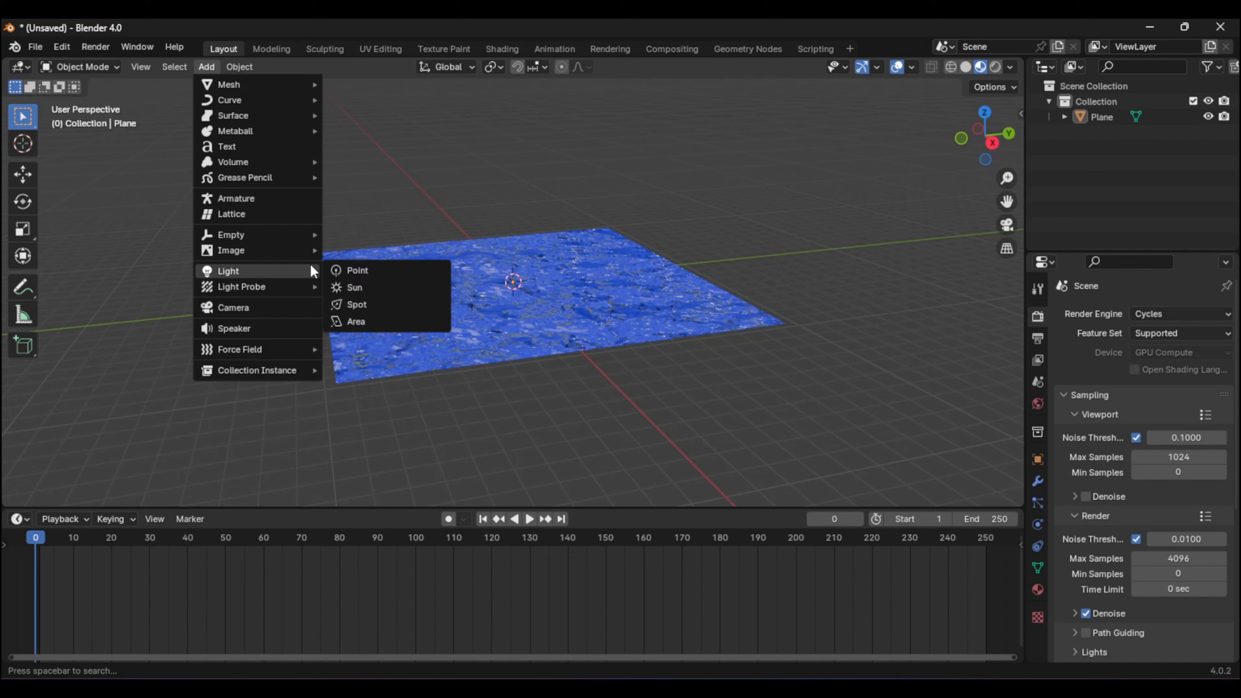
pyautogui.click(375, 284)
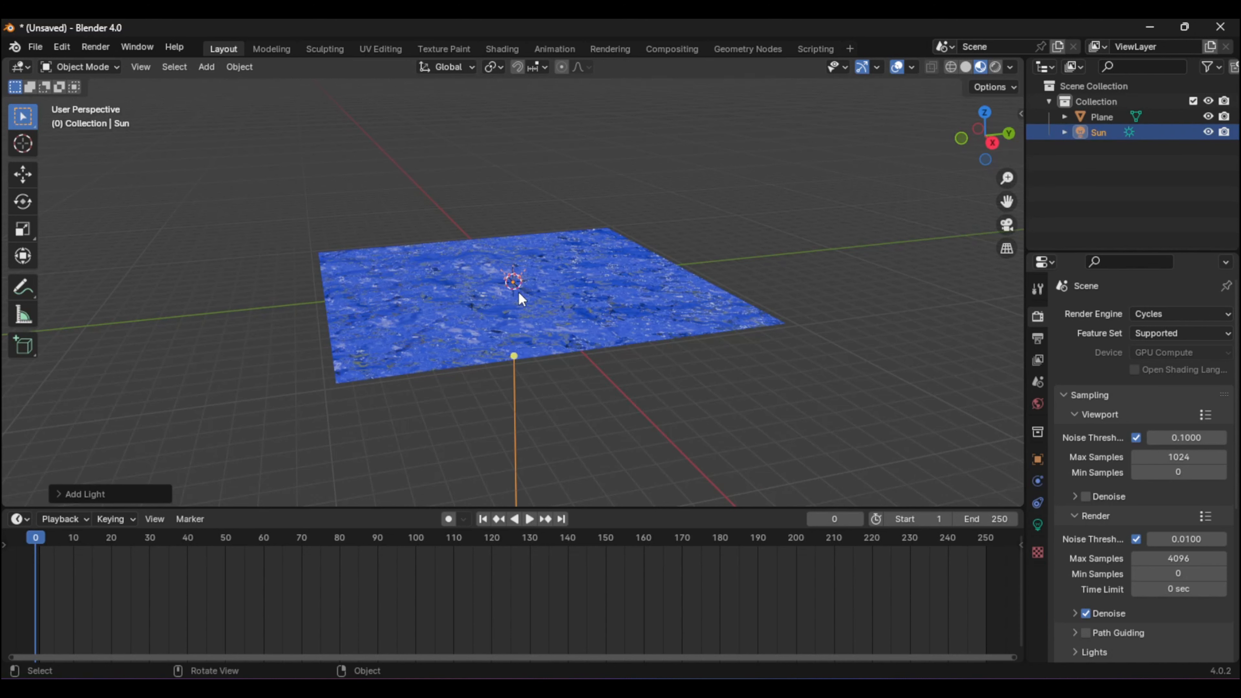
pyautogui.press('g')
pyautogui.press('z')
pyautogui.click(558, 495)
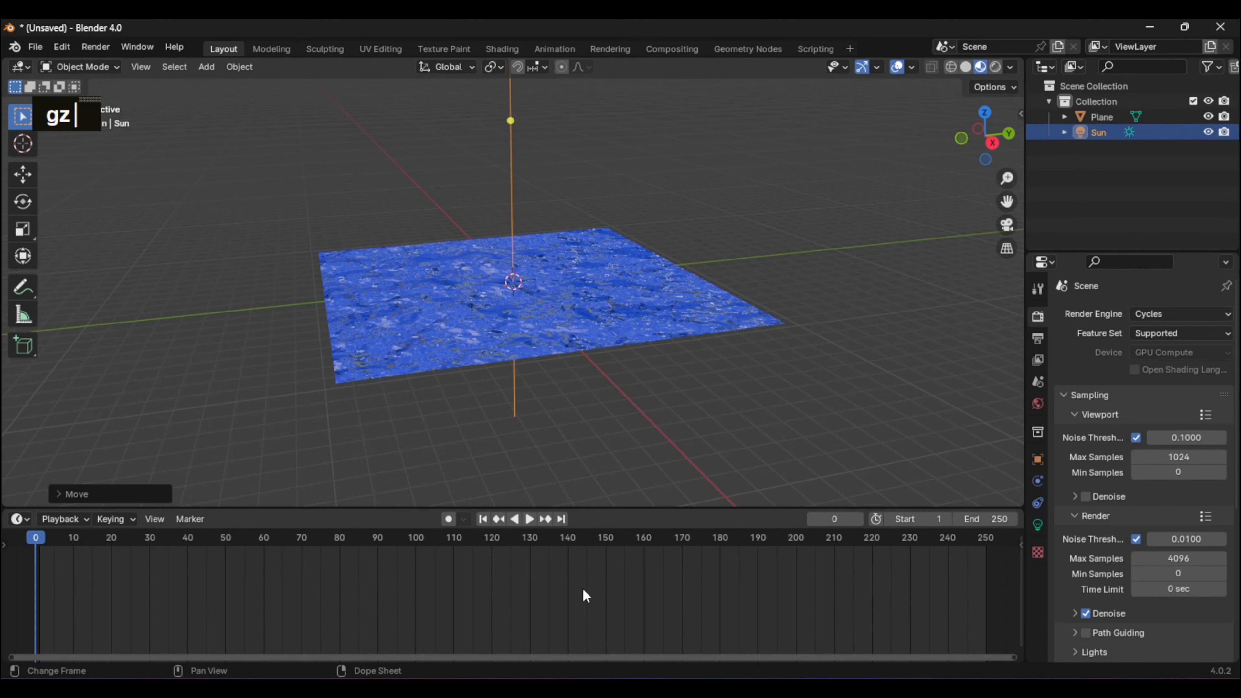
pyautogui.scroll(-3, 729, 397)
# Tilt the sun light's direction so its beam points at an angle across the plane
pyautogui.moveTo(729, 397); pyautogui.dragTo(611, 216, button='middle')
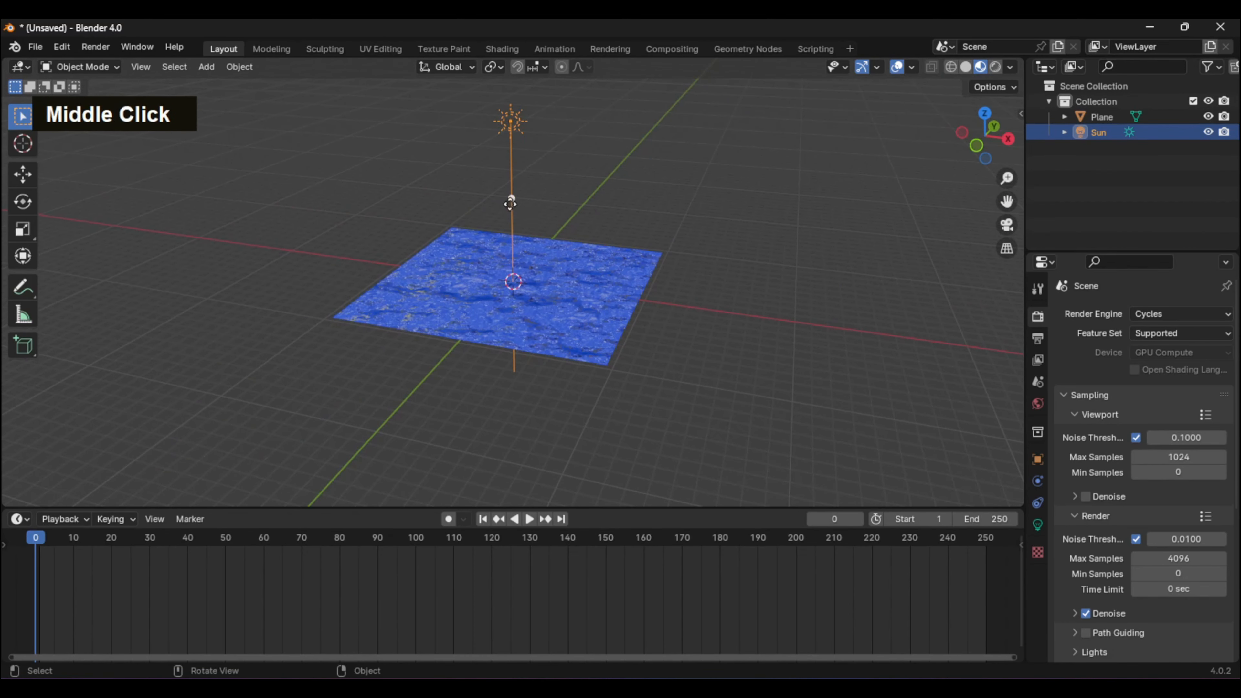
pyautogui.moveTo(514, 200); pyautogui.dragTo(554, 238)
pyautogui.moveTo(554, 237); pyautogui.dragTo(693, 215, button='middle')
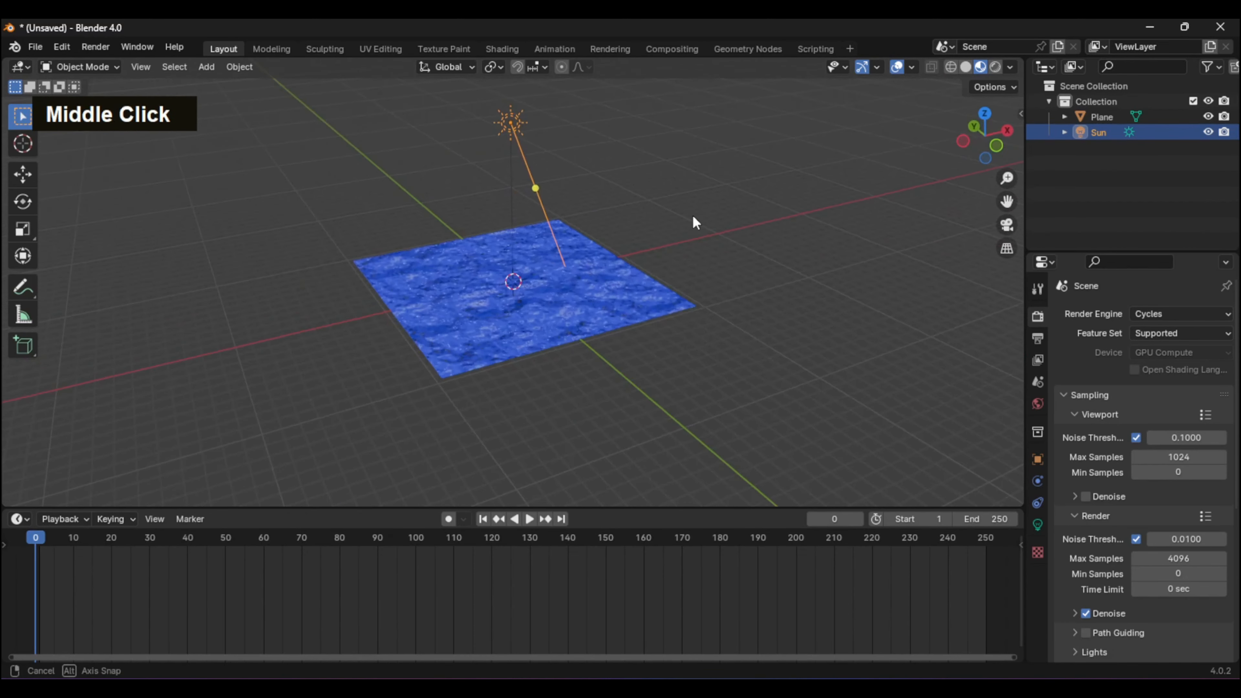
pyautogui.moveTo(521, 142); pyautogui.dragTo(569, 173, button='middle')
pyautogui.scroll(-2, 526, 176)
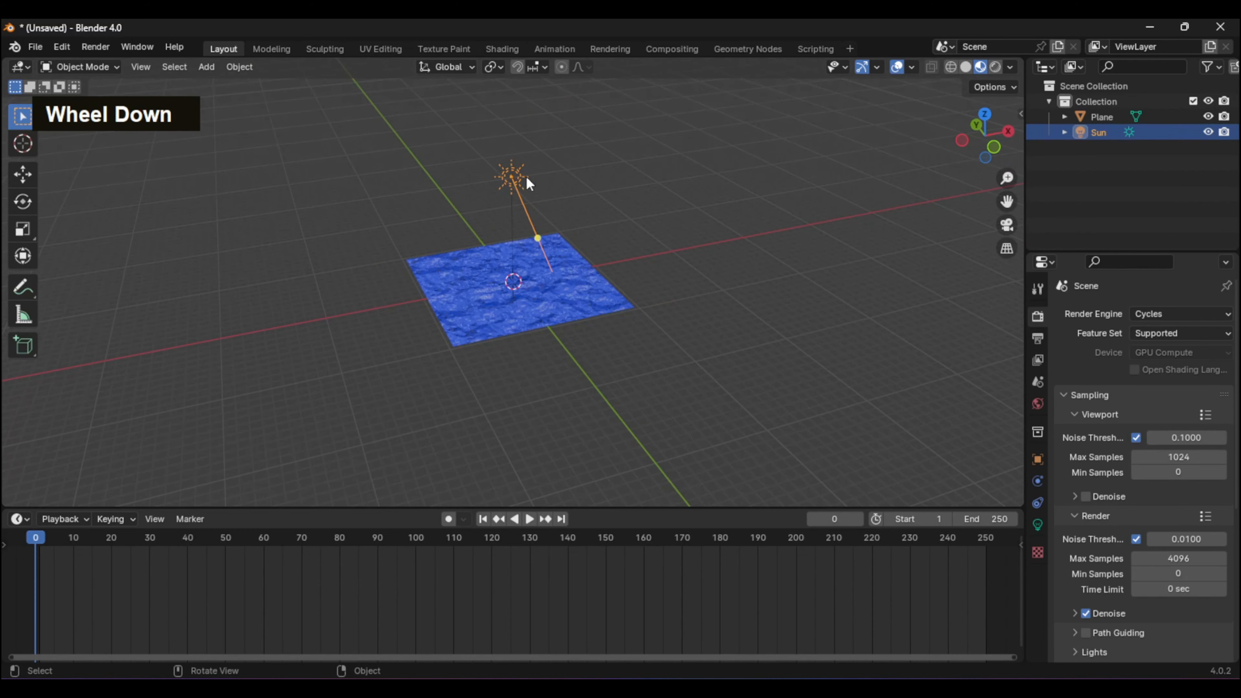
# Move the sun light off to the side of the plane with the Move tool and deselect it
pyautogui.click(23, 173)
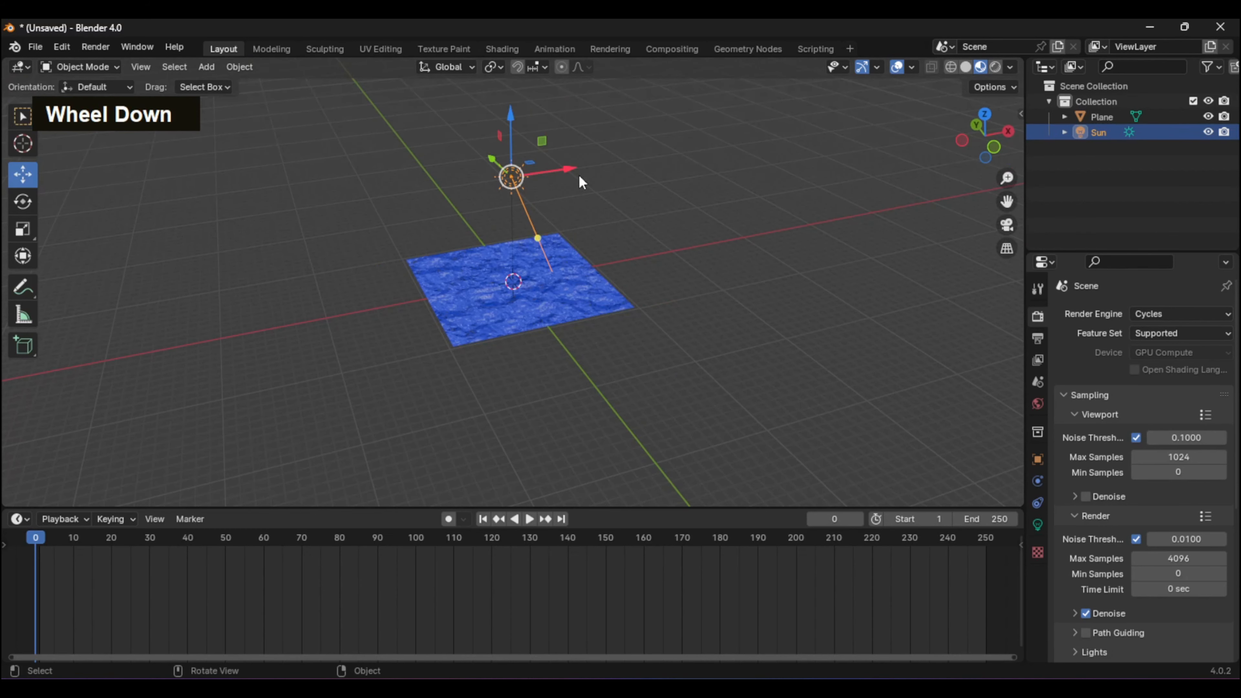
pyautogui.moveTo(579, 176); pyautogui.dragTo(427, 211)
pyautogui.moveTo(351, 182); pyautogui.dragTo(318, 114)
pyautogui.moveTo(468, 183)
pyautogui.mouseDown(button='middle')
pyautogui.moveTo(424, 183)
pyautogui.moveTo(479, 200)
pyautogui.mouseUp(button='middle')
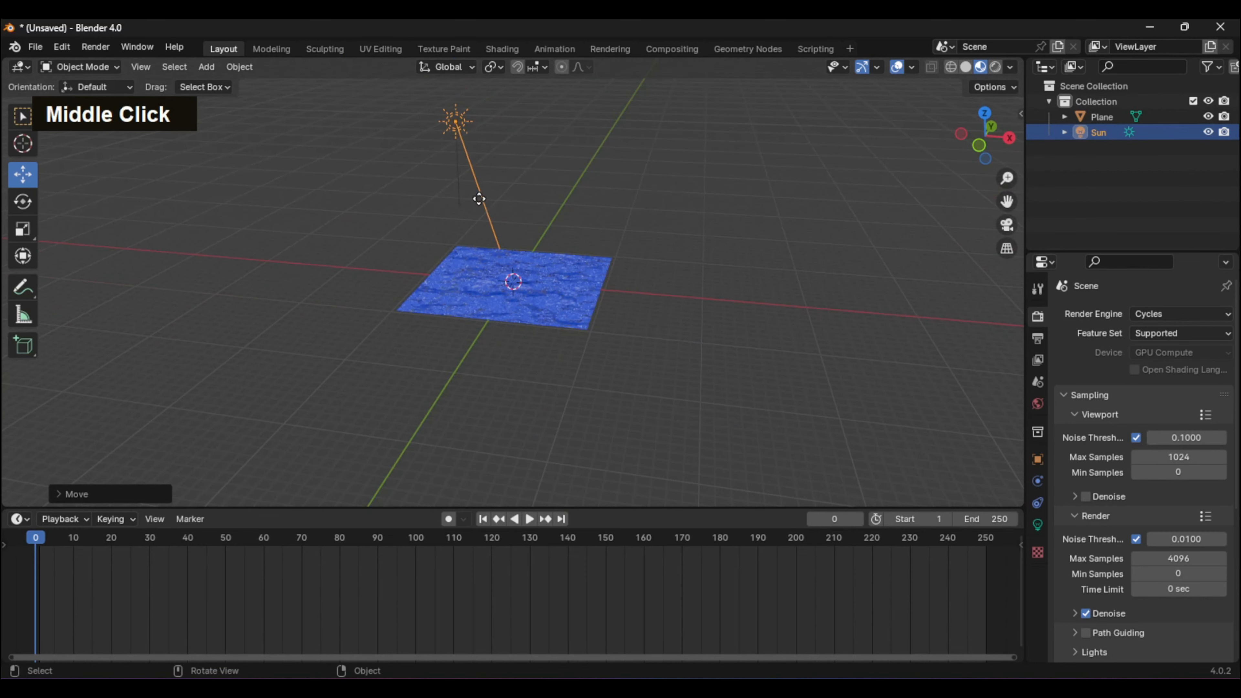
pyautogui.moveTo(520, 308); pyautogui.dragTo(685, 242, button='middle')
pyautogui.click(682, 237)
pyautogui.moveTo(749, 286); pyautogui.dragTo(709, 272, button='middle')
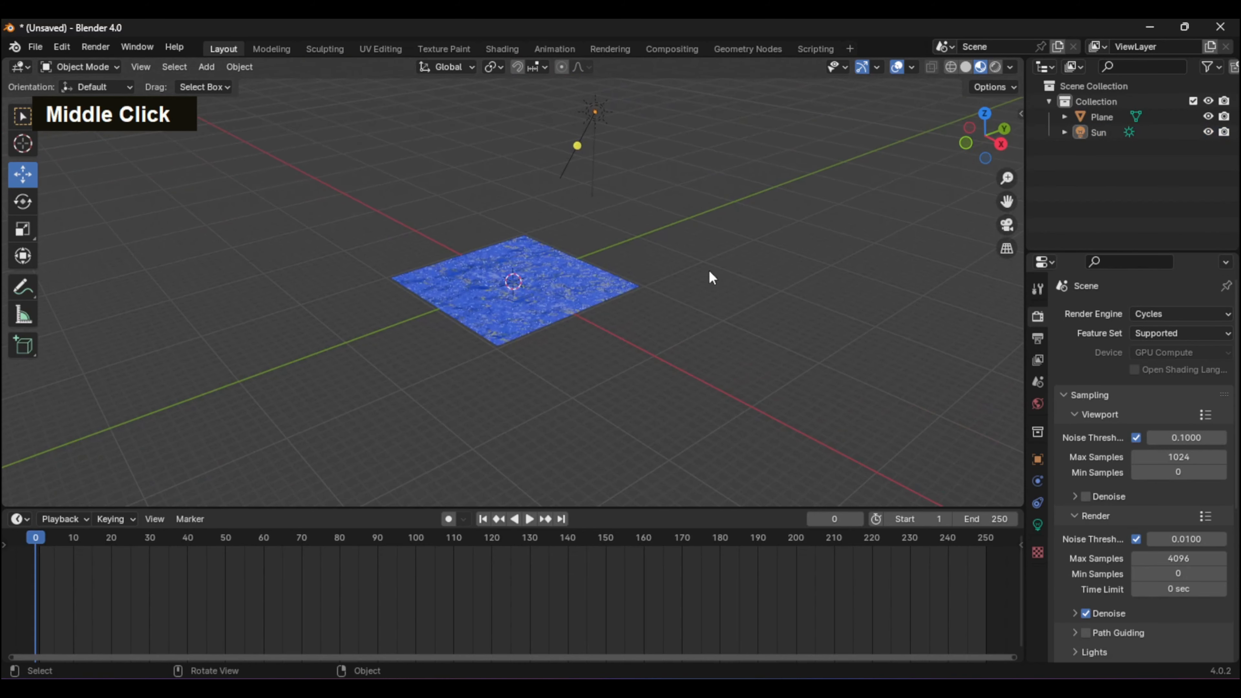
# Set the sun light's strength to 5 and check the lighting on the plane
pyautogui.click(1037, 525)
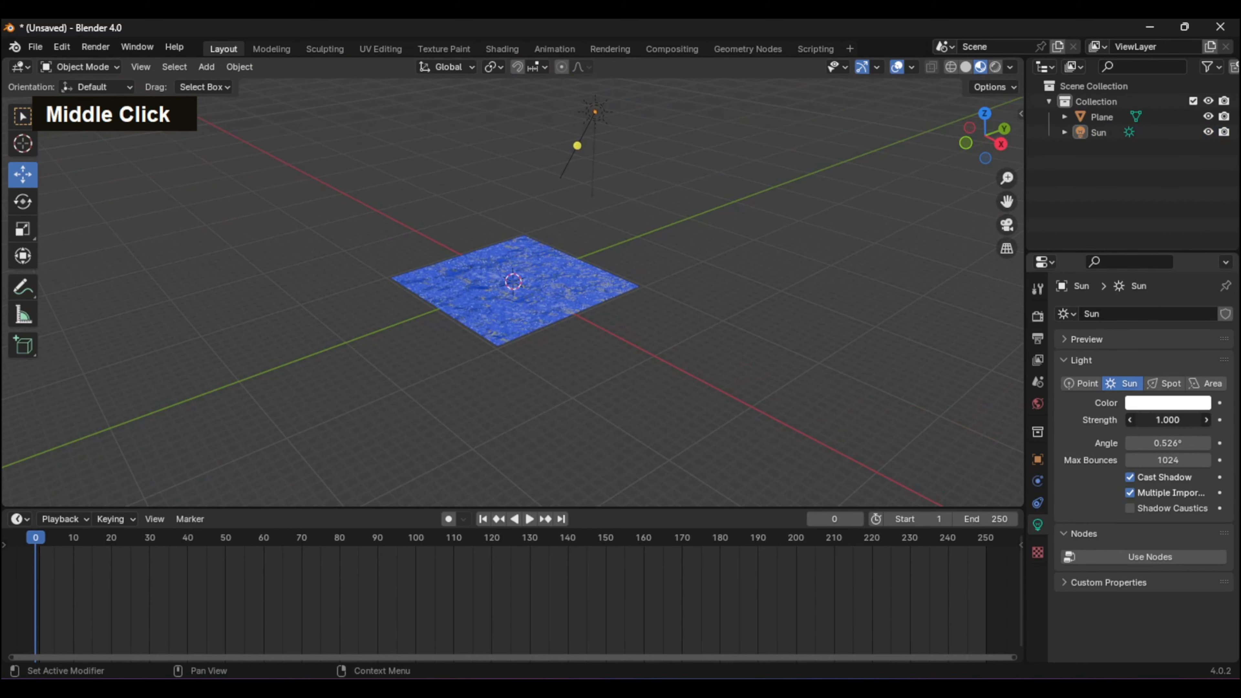
pyautogui.write('5')
pyautogui.press('Return')
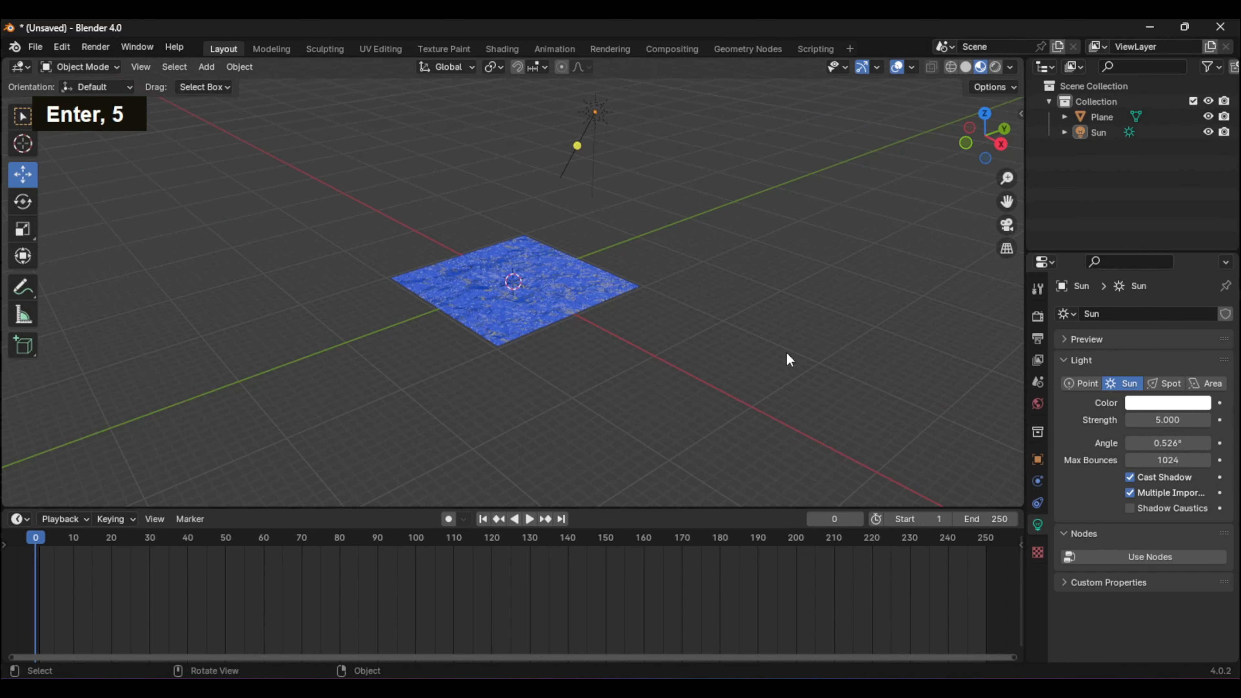
pyautogui.scroll(2, 765, 359)
pyautogui.moveTo(765, 359); pyautogui.dragTo(811, 333, button='middle')
# Set the render engine to Cycles with the Supported feature set and GPU Compute as the device
pyautogui.click(1040, 316)
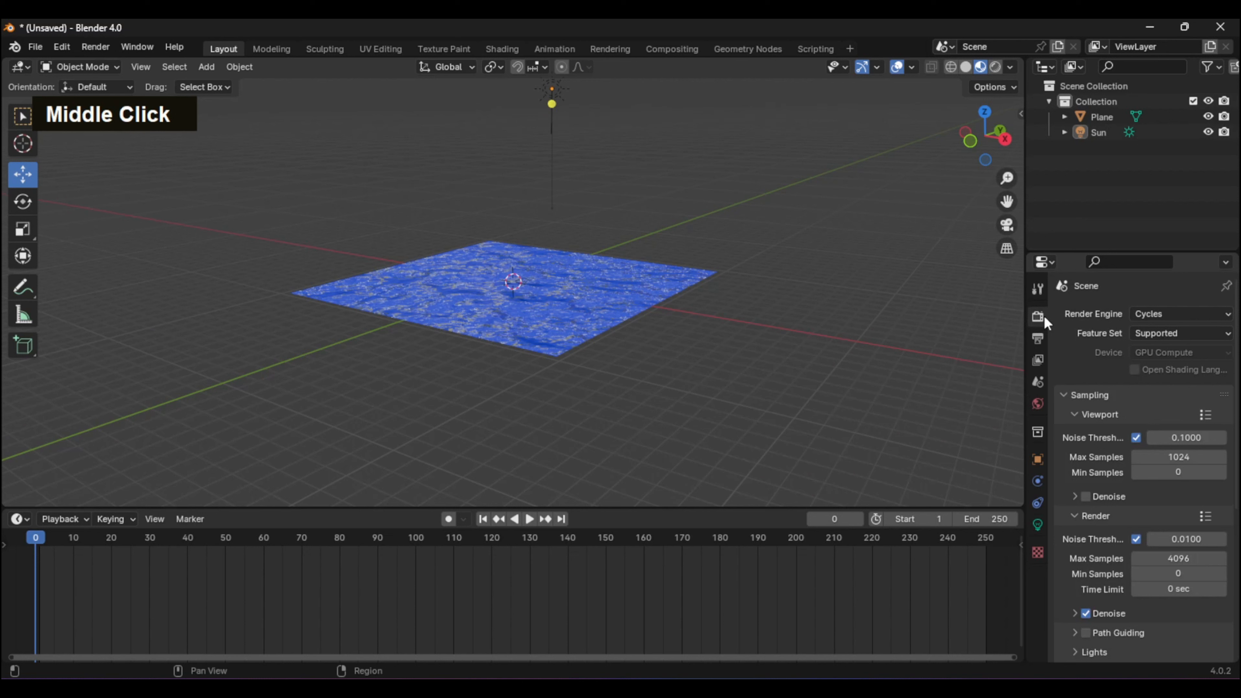
pyautogui.click(1163, 318)
pyautogui.click(1165, 367)
pyautogui.click(1165, 334)
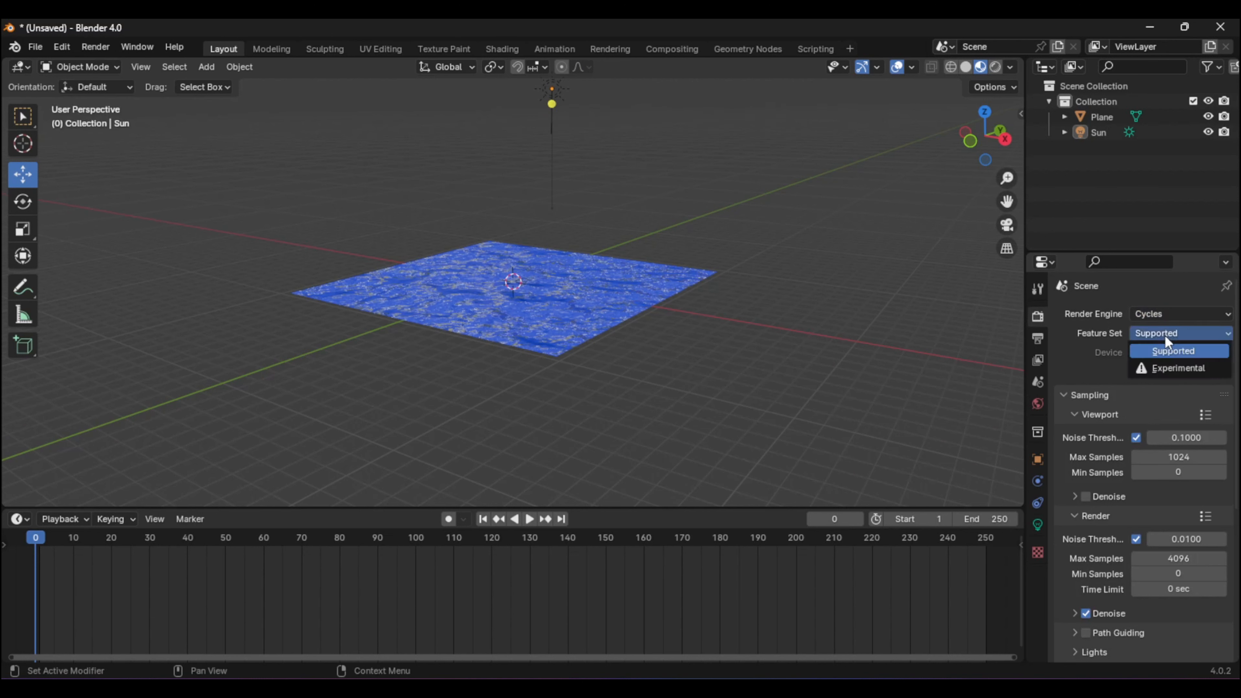
pyautogui.click(1172, 352)
pyautogui.click(1173, 353)
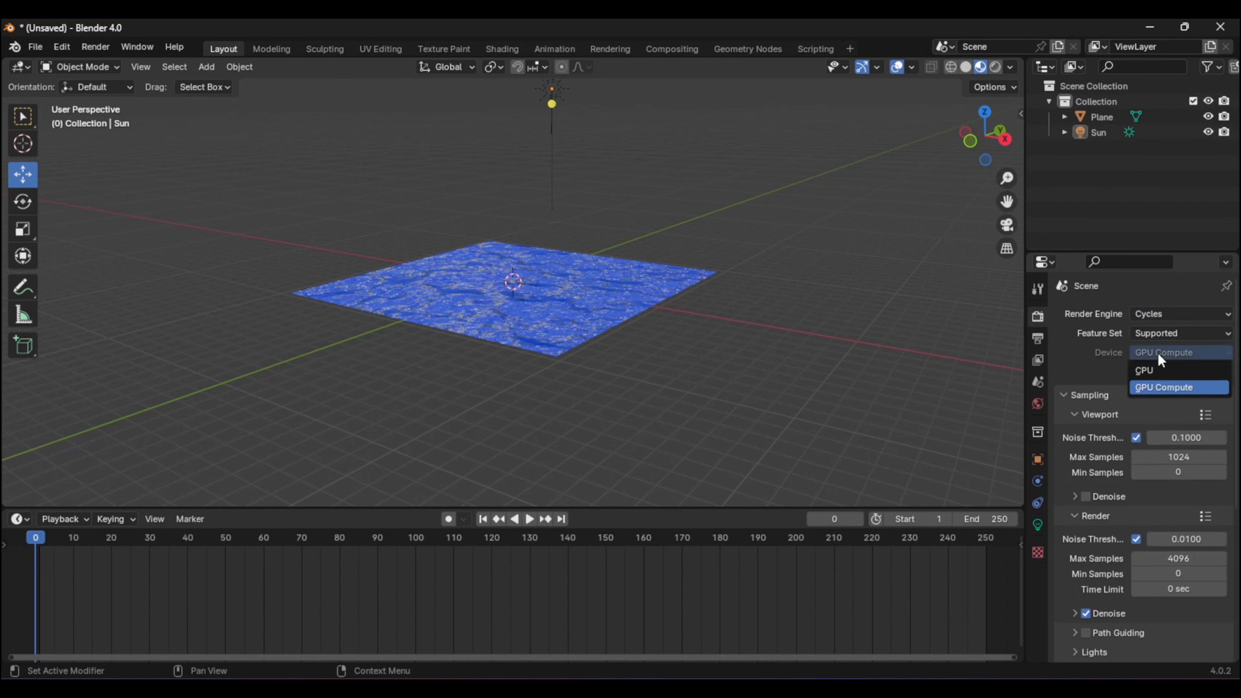
pyautogui.doubleClick(1160, 384)
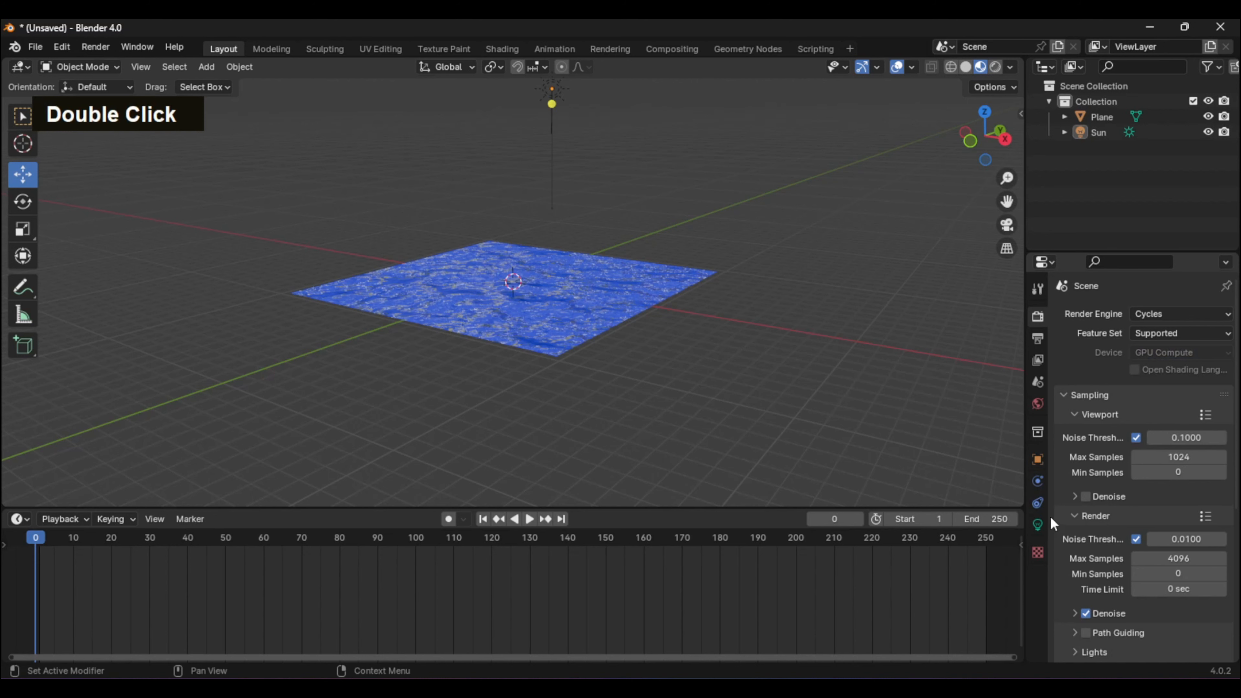
pyautogui.click(1038, 403)
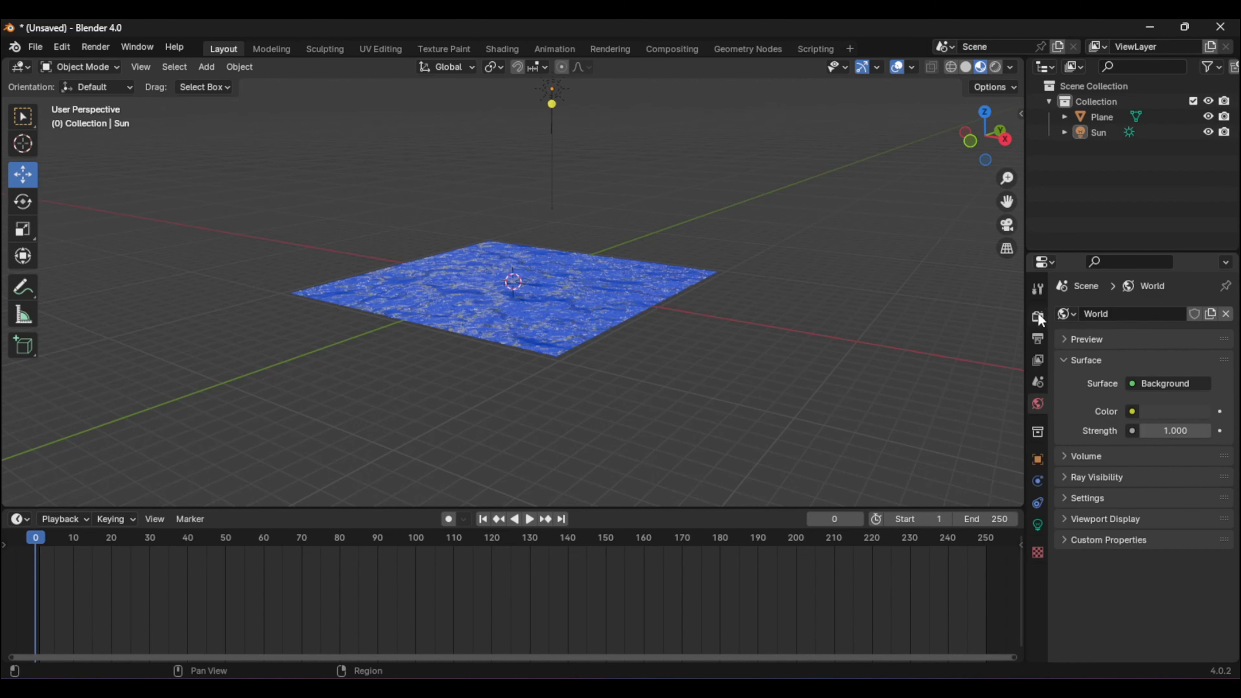
pyautogui.click(1038, 289)
# Select the plane and add a Solidify modifier to it
pyautogui.moveTo(765, 329); pyautogui.dragTo(626, 415, button='middle')
pyautogui.scroll(1, 626, 415)
pyautogui.click(624, 361)
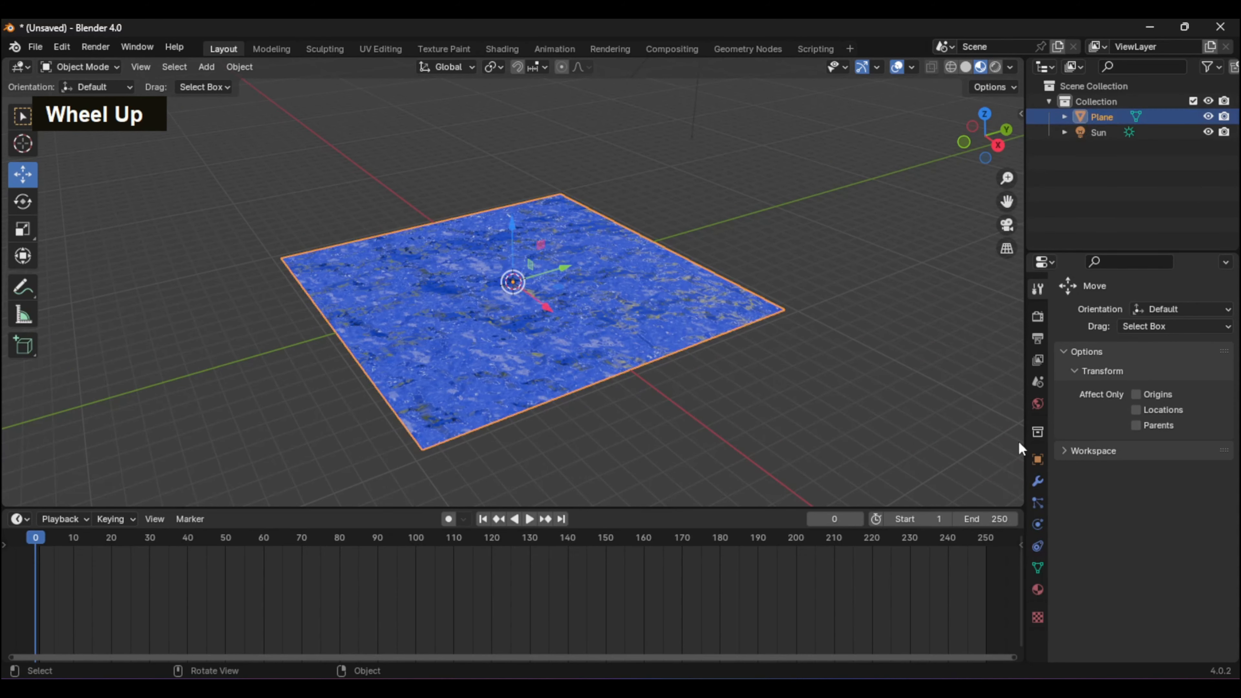
pyautogui.click(1038, 485)
pyautogui.click(1114, 314)
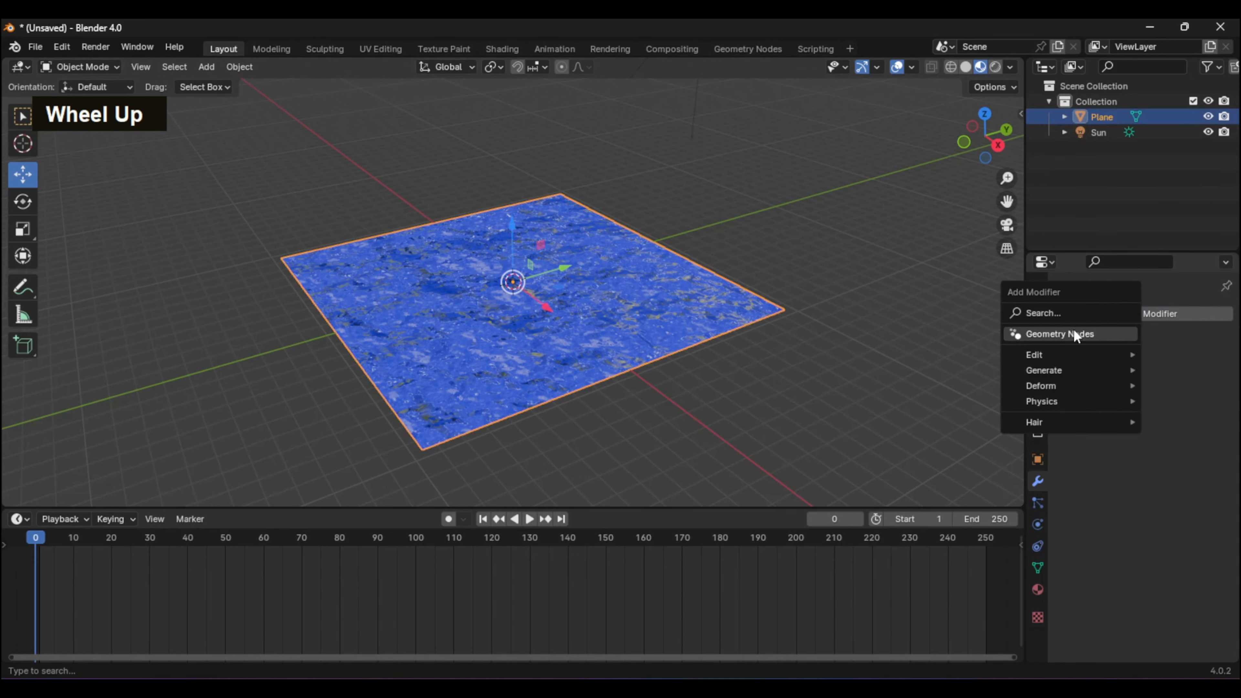
pyautogui.moveTo(1052, 380)
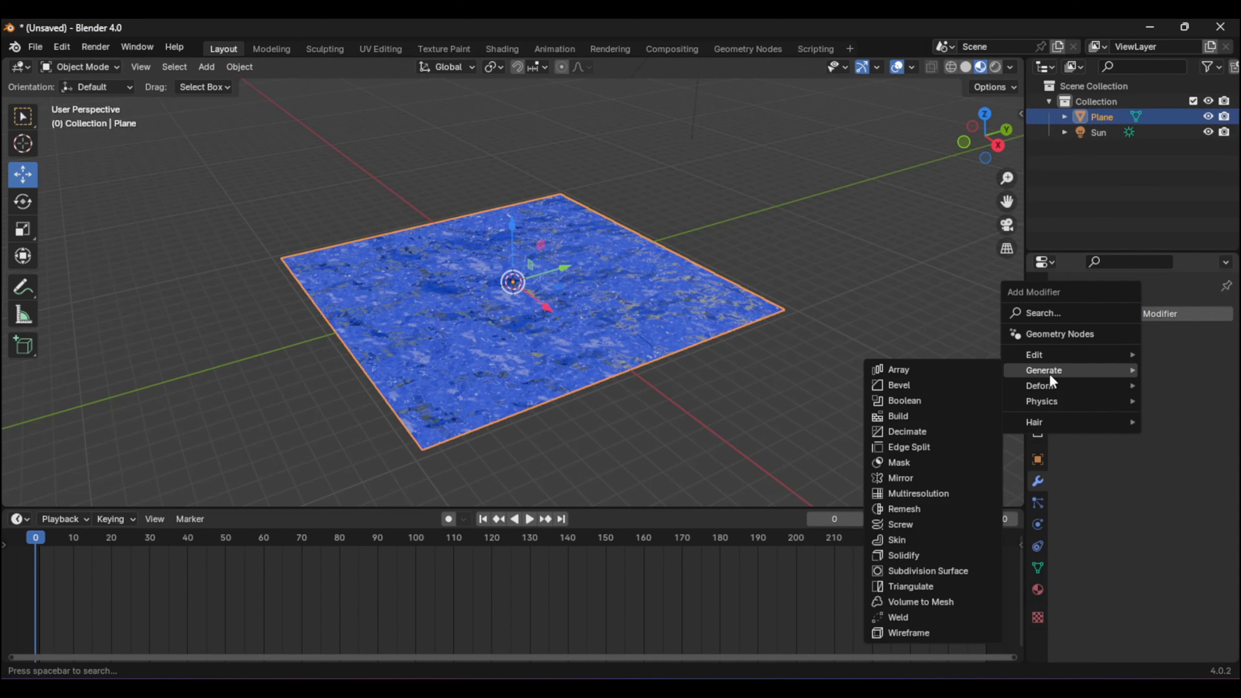
pyautogui.click(903, 556)
# Set the Solidify modifier's thickness to 0.28 m and deselect the plane
pyautogui.moveTo(893, 421); pyautogui.dragTo(1119, 404, button='middle')
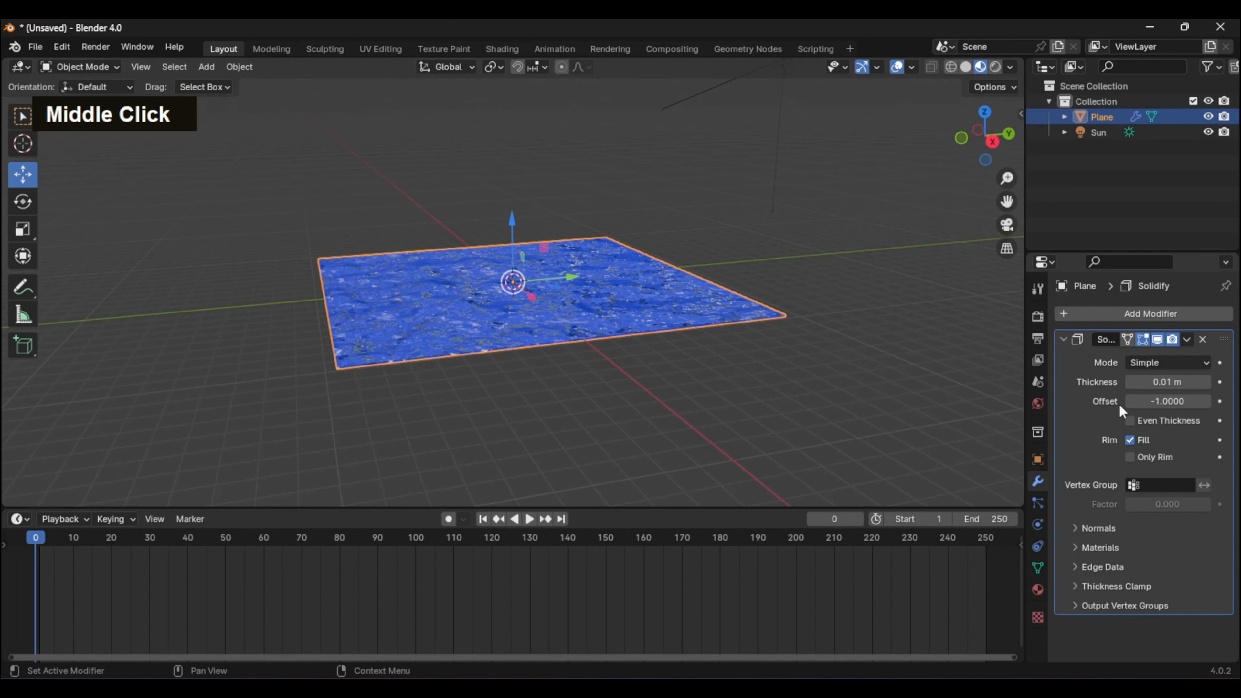
pyautogui.moveTo(1167, 382); pyautogui.dragTo(1207, 381)
pyautogui.click(795, 410)
pyautogui.moveTo(796, 410); pyautogui.dragTo(849, 414, button='middle')
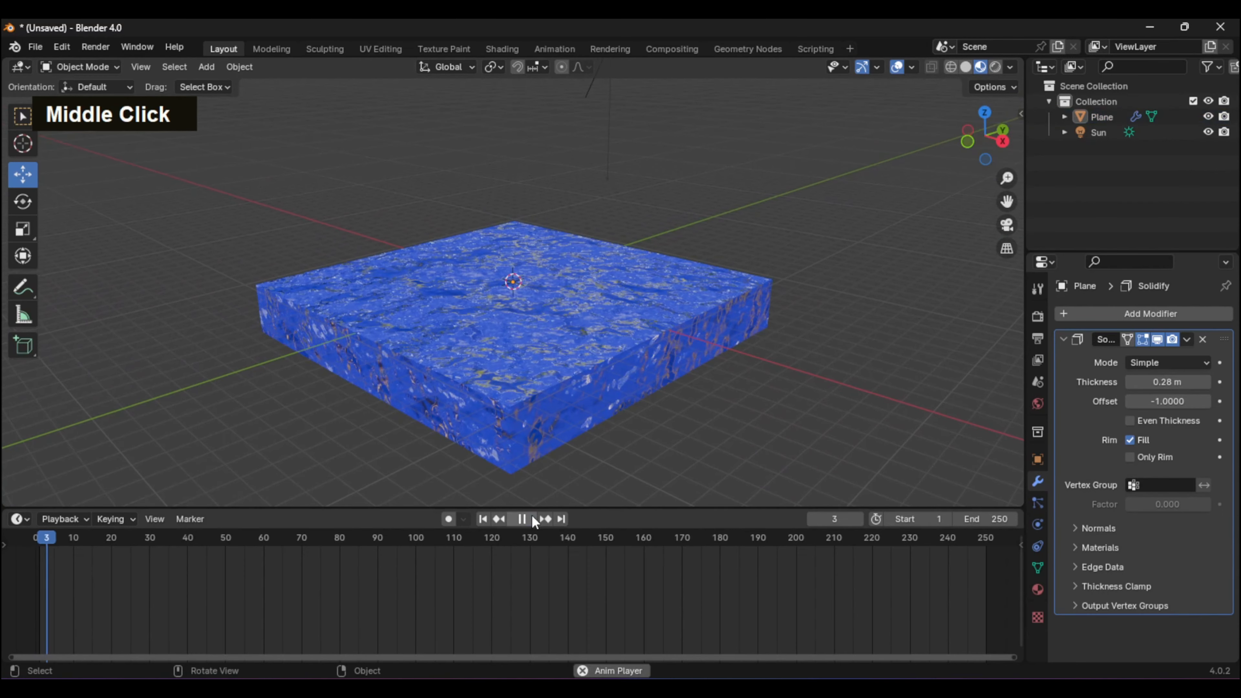
# Examine the animated water block from several distances and angles during playback, and stop the animation
pyautogui.moveTo(630, 448); pyautogui.dragTo(635, 424, button='middle')
pyautogui.scroll(3, 552, 454)
pyautogui.scroll(-3, 553, 453)
pyautogui.scroll(-2, 667, 445)
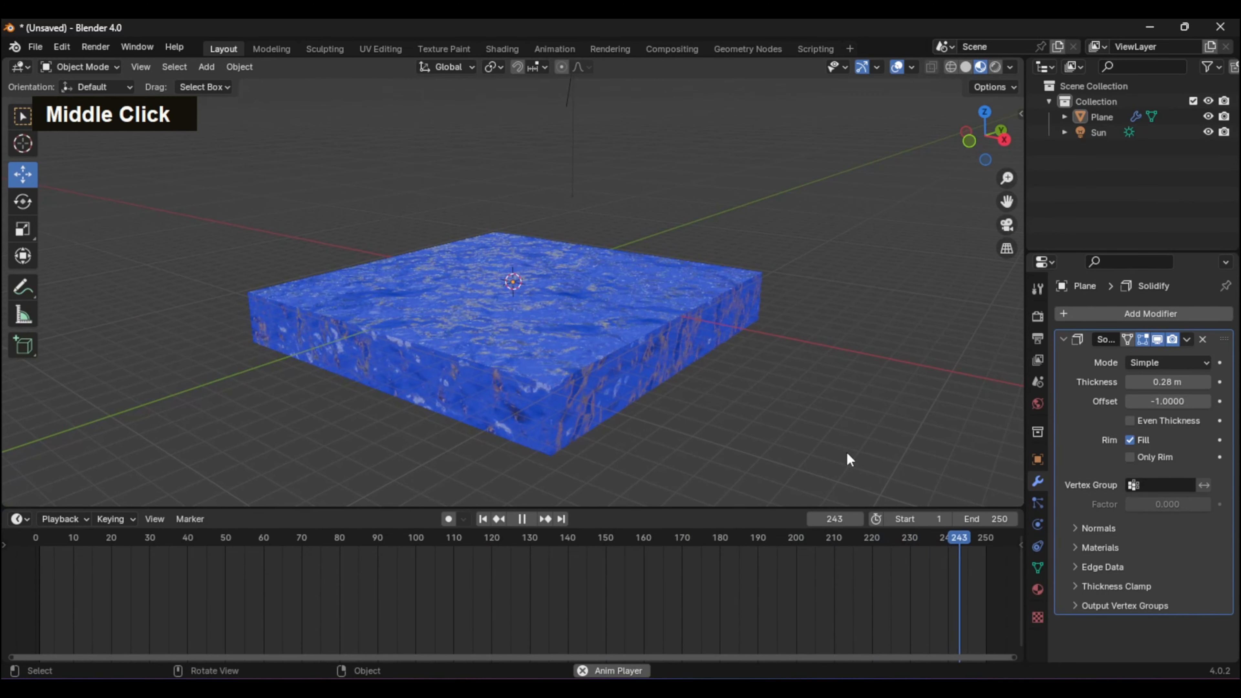
pyautogui.click(522, 519)
pyautogui.scroll(-2, 642, 405)
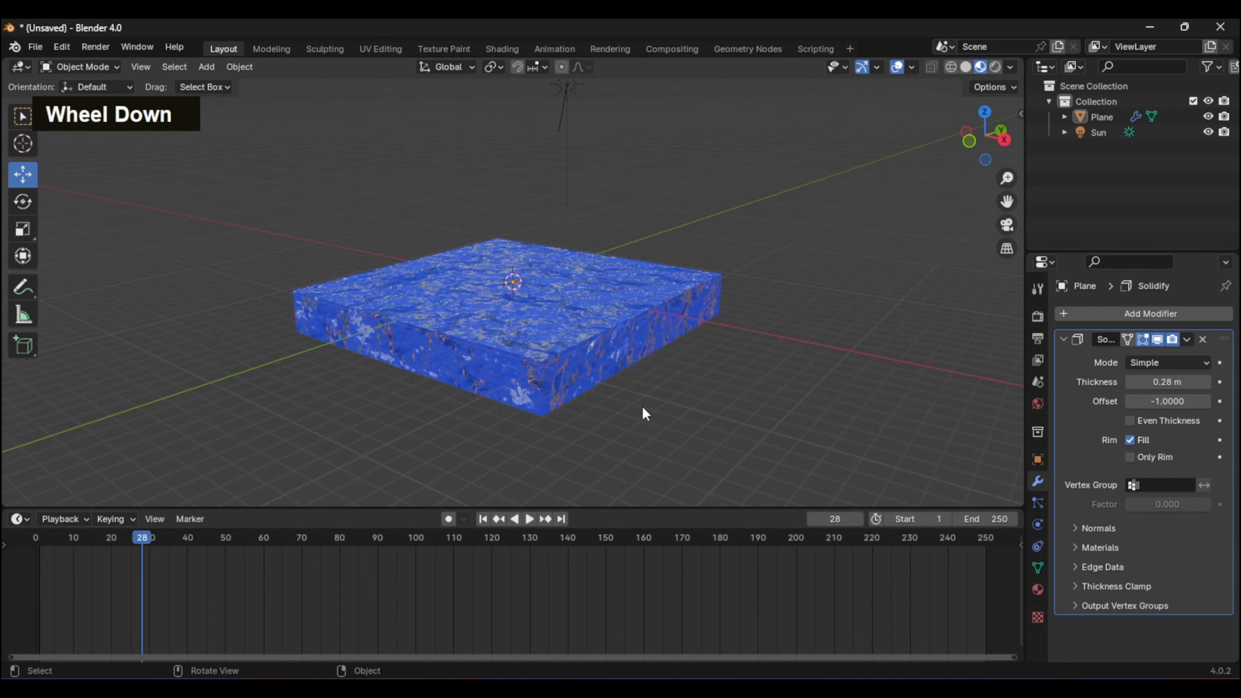
pyautogui.moveTo(642, 405); pyautogui.dragTo(588, 342, button='middle')
pyautogui.scroll(-2, 590, 338)
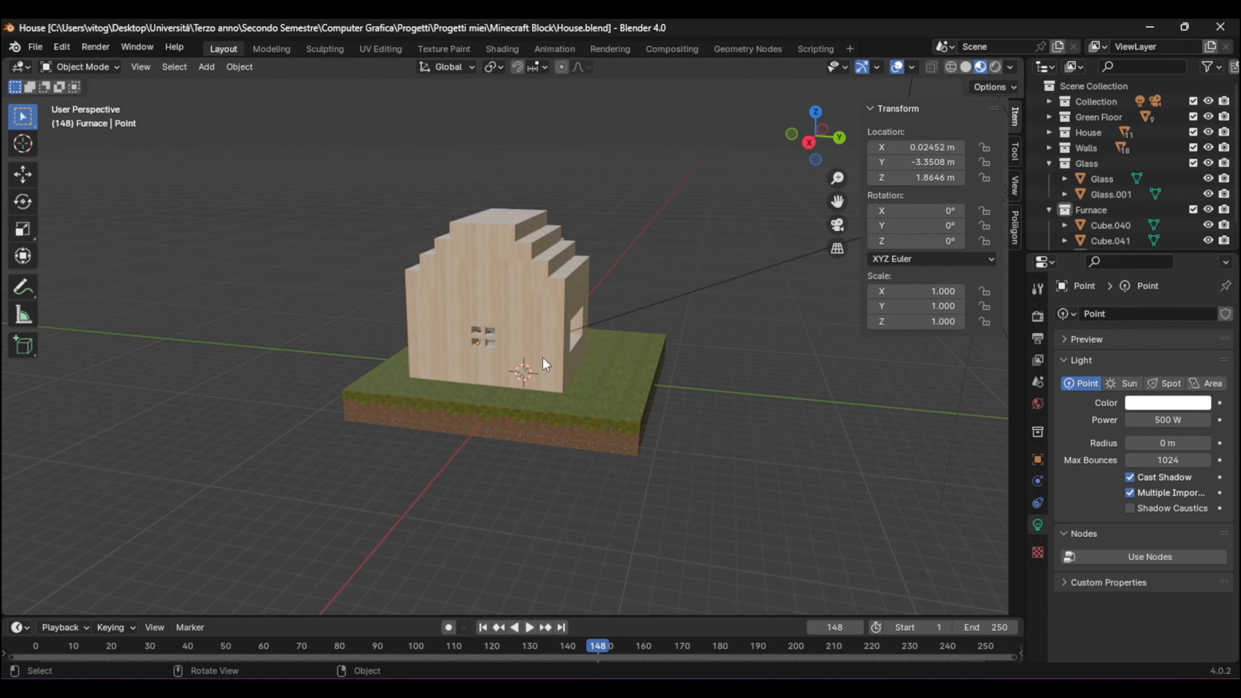
# Append the Plane mesh from Fake Water.blend into the house scene
pyautogui.middleClick(650, 406)
pyautogui.click(35, 47)
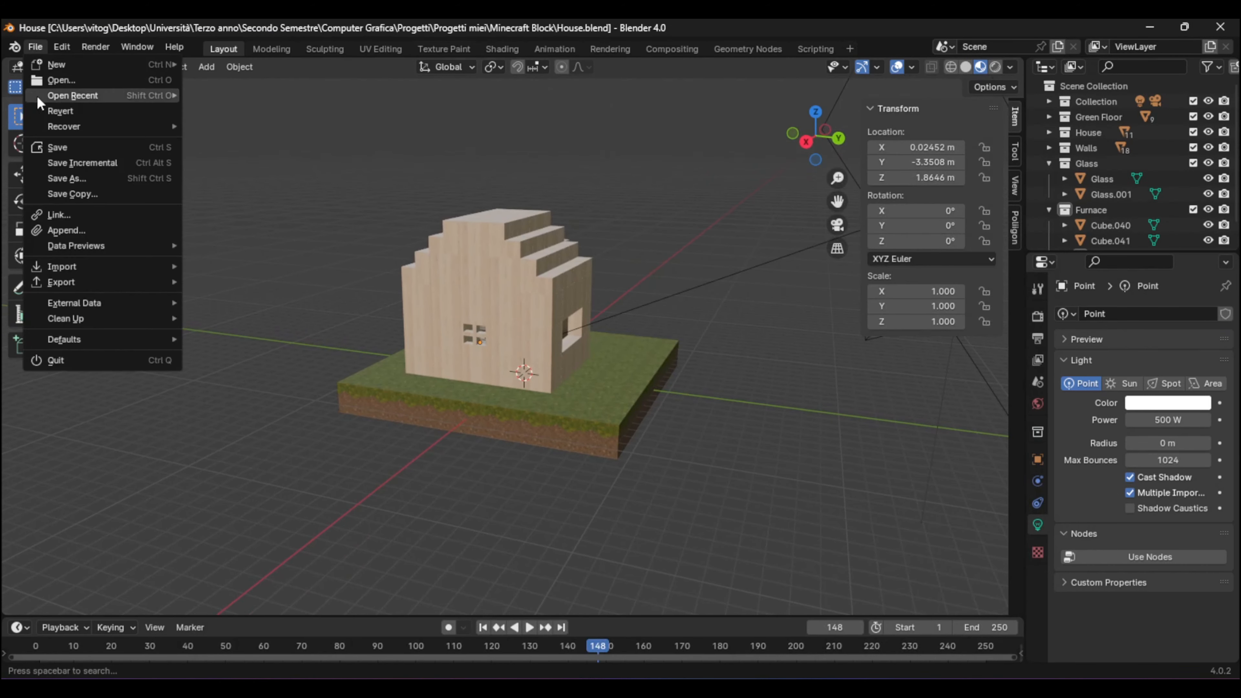
pyautogui.click(70, 231)
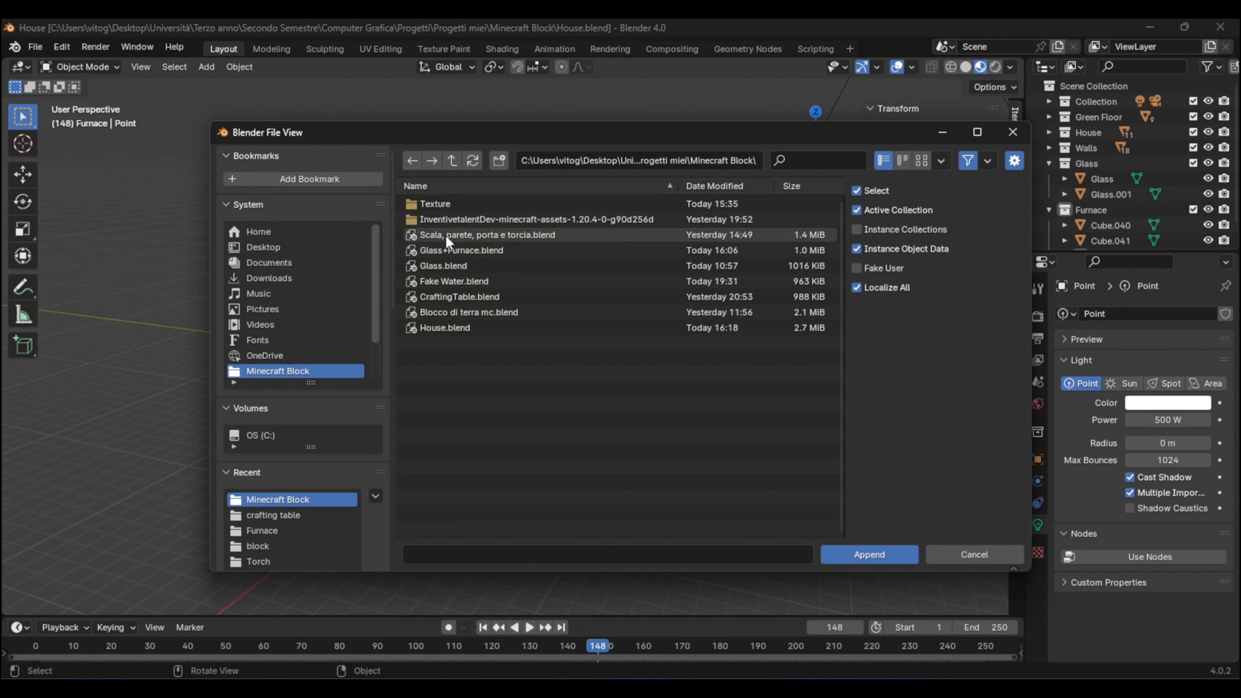
pyautogui.click(449, 283)
pyautogui.click(853, 553)
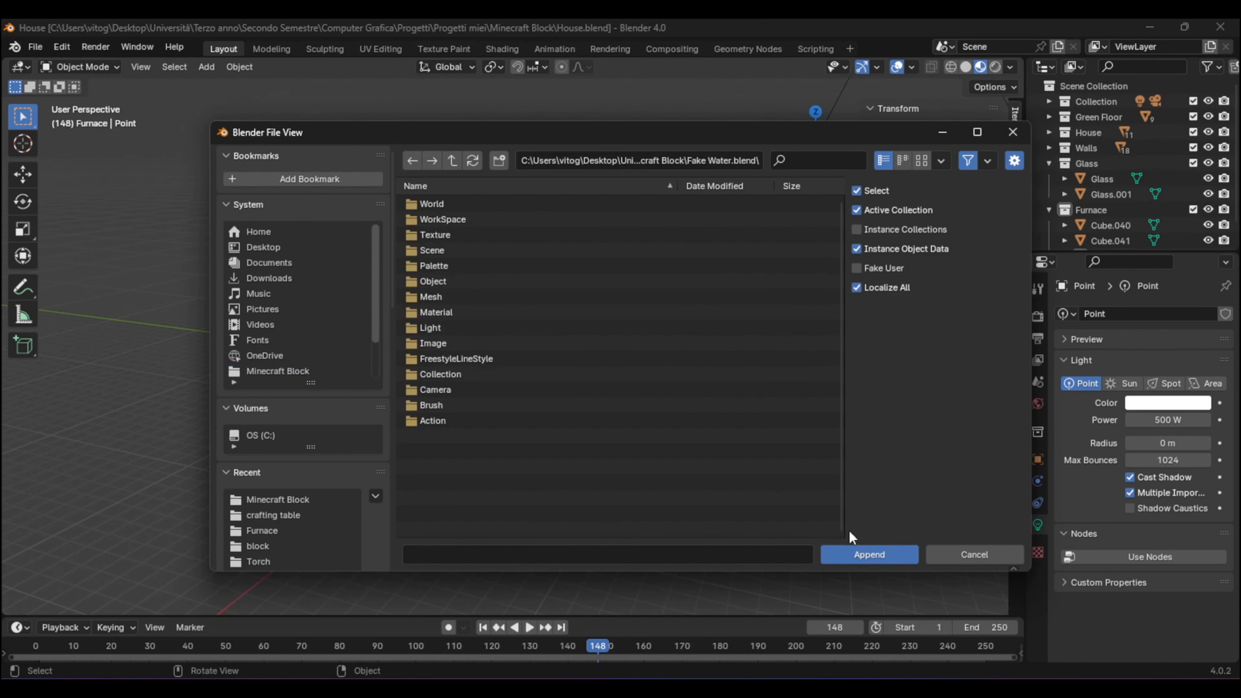
pyautogui.doubleClick(438, 298)
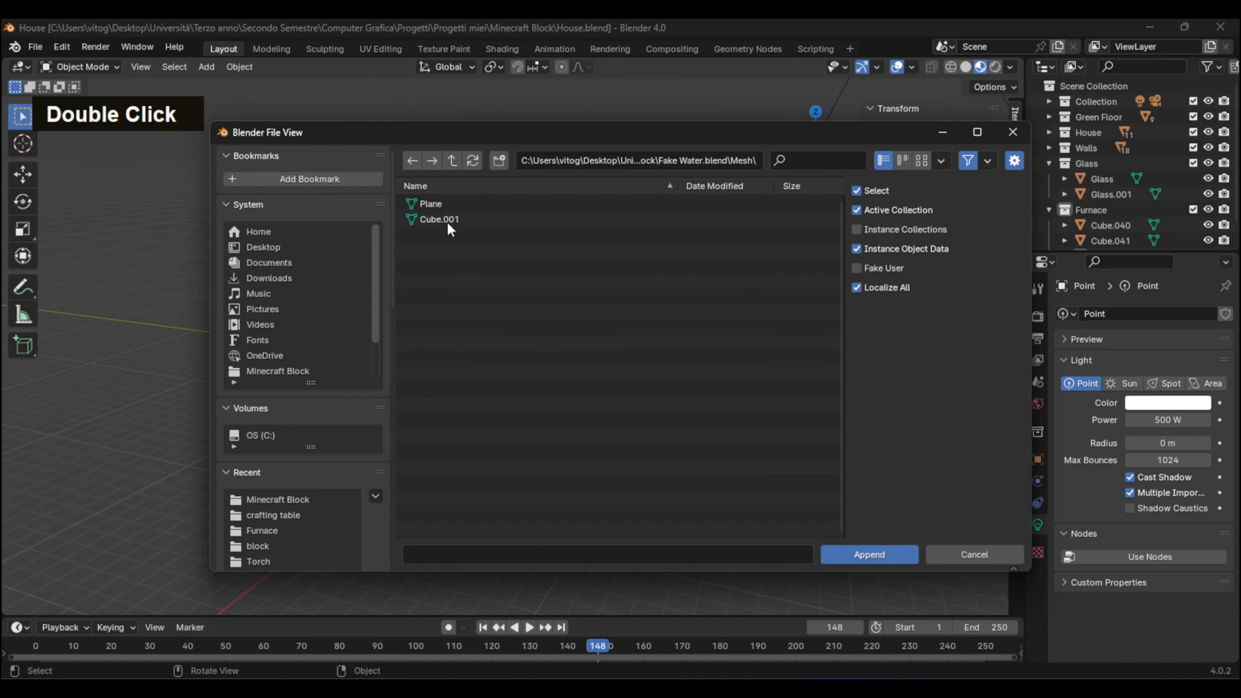
pyautogui.click(446, 202)
pyautogui.click(870, 554)
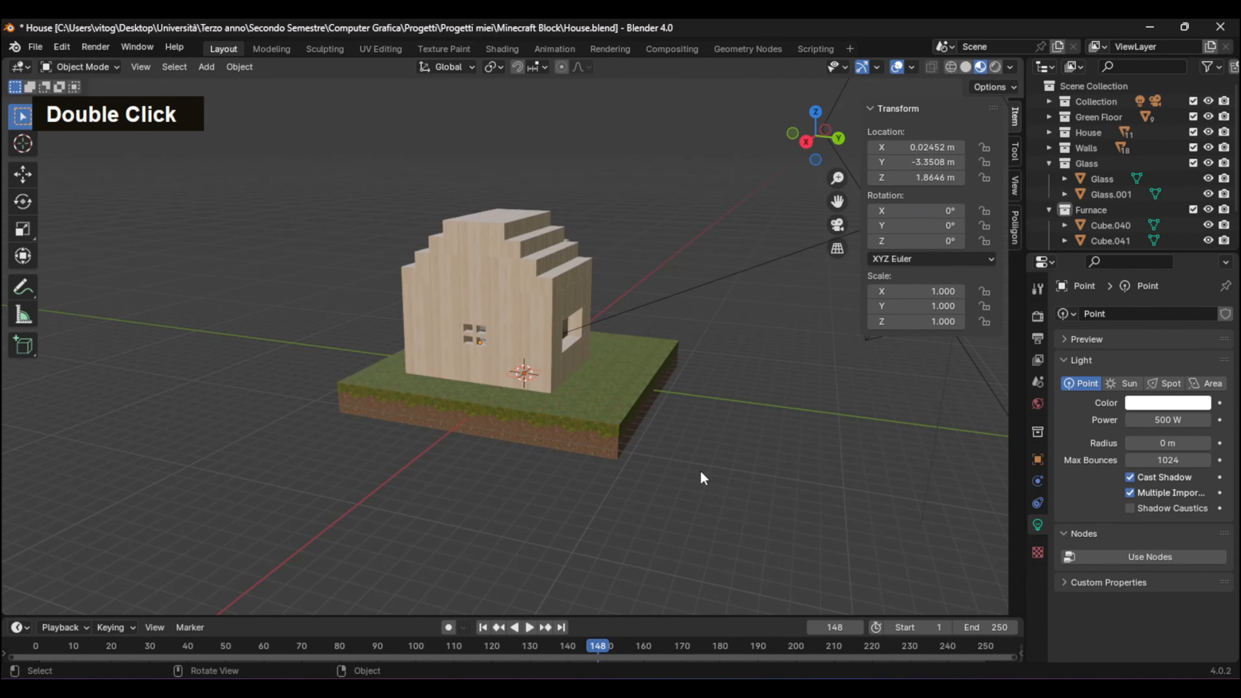
# Move the appended water plane about 19 m along X, clear of the house, select it, and start playing its animation
pyautogui.press('g')
pyautogui.press('x')
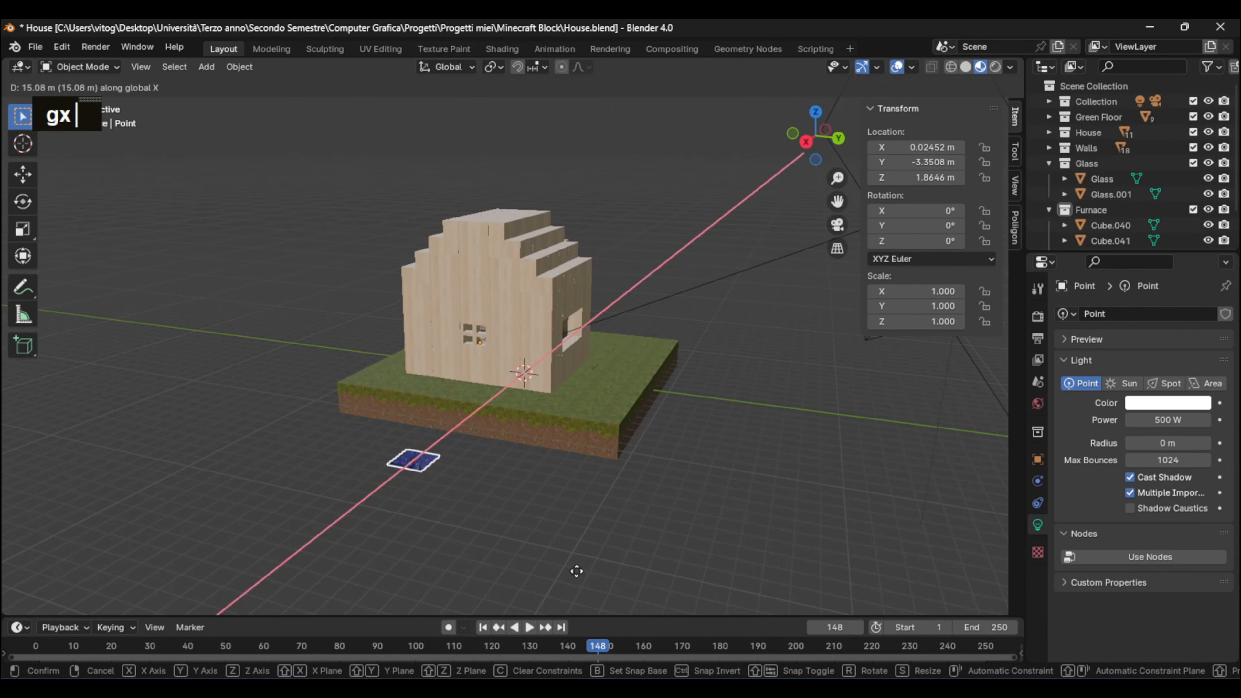
pyautogui.click(521, 587)
pyautogui.moveTo(521, 586); pyautogui.dragTo(482, 401, button='middle')
pyautogui.scroll(3, 512, 563)
pyautogui.click(482, 402)
pyautogui.moveTo(569, 474); pyautogui.dragTo(558, 494, button='middle')
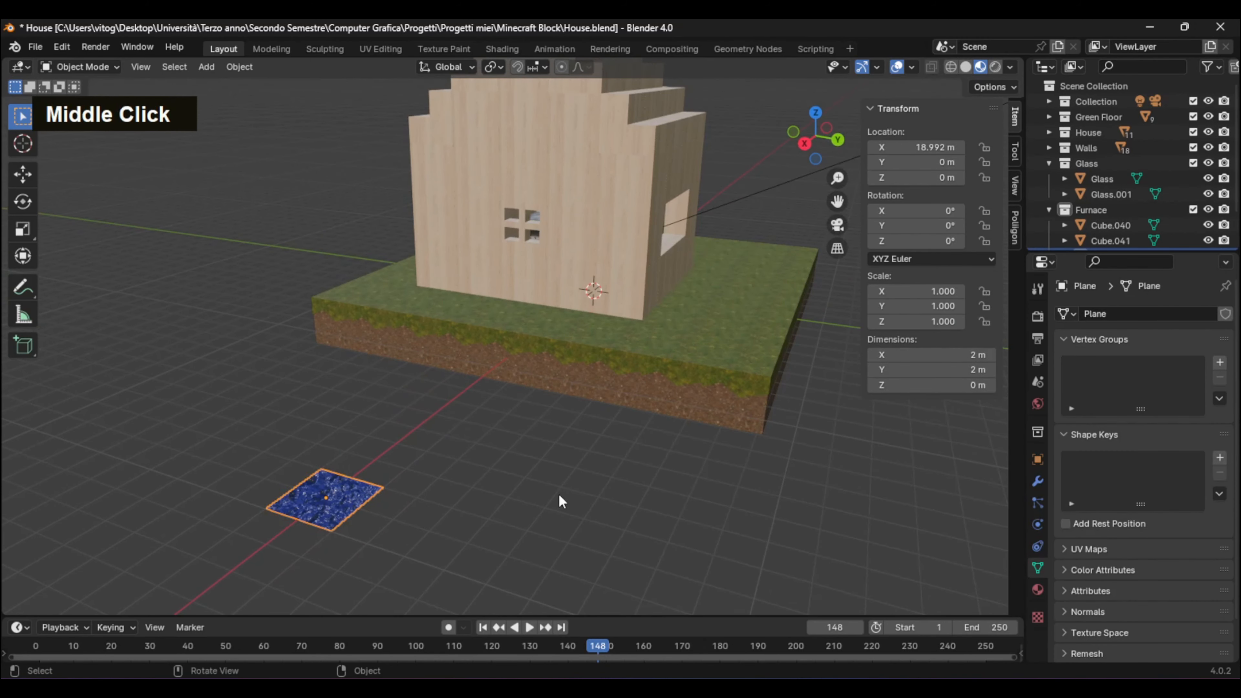
pyautogui.click(528, 628)
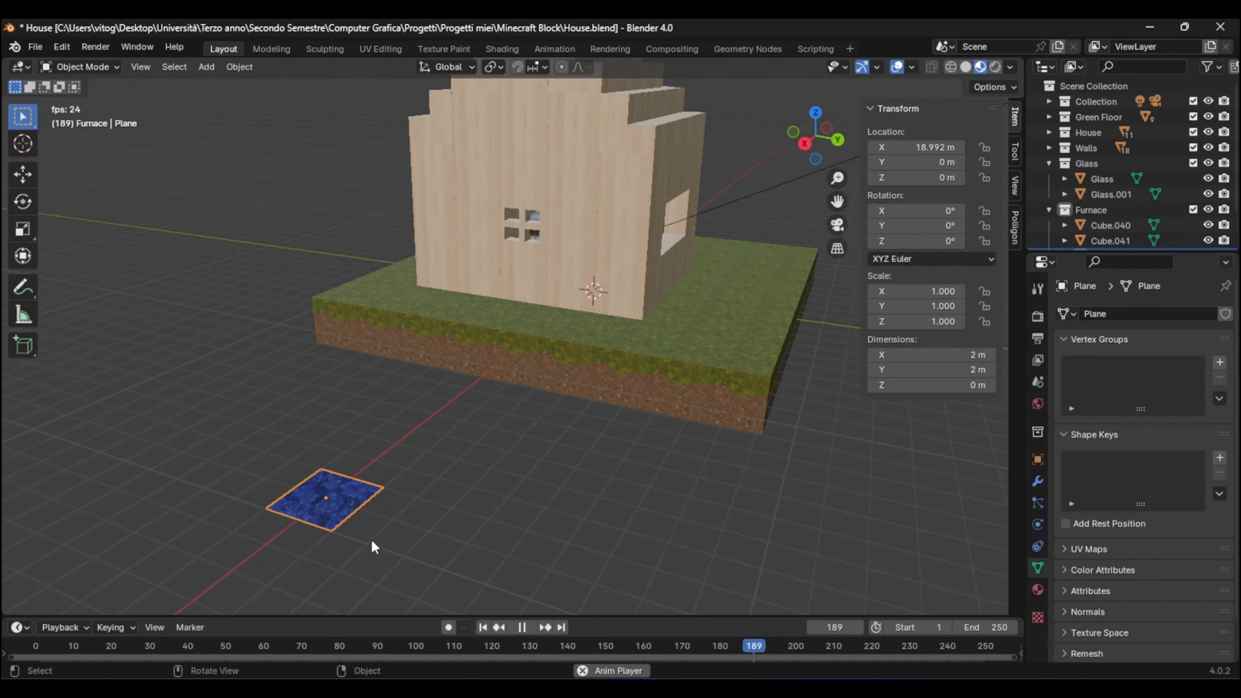
# Set the water plane's X and Y scale to 30
pyautogui.click(903, 289)
pyautogui.write('30')
pyautogui.press('Return')
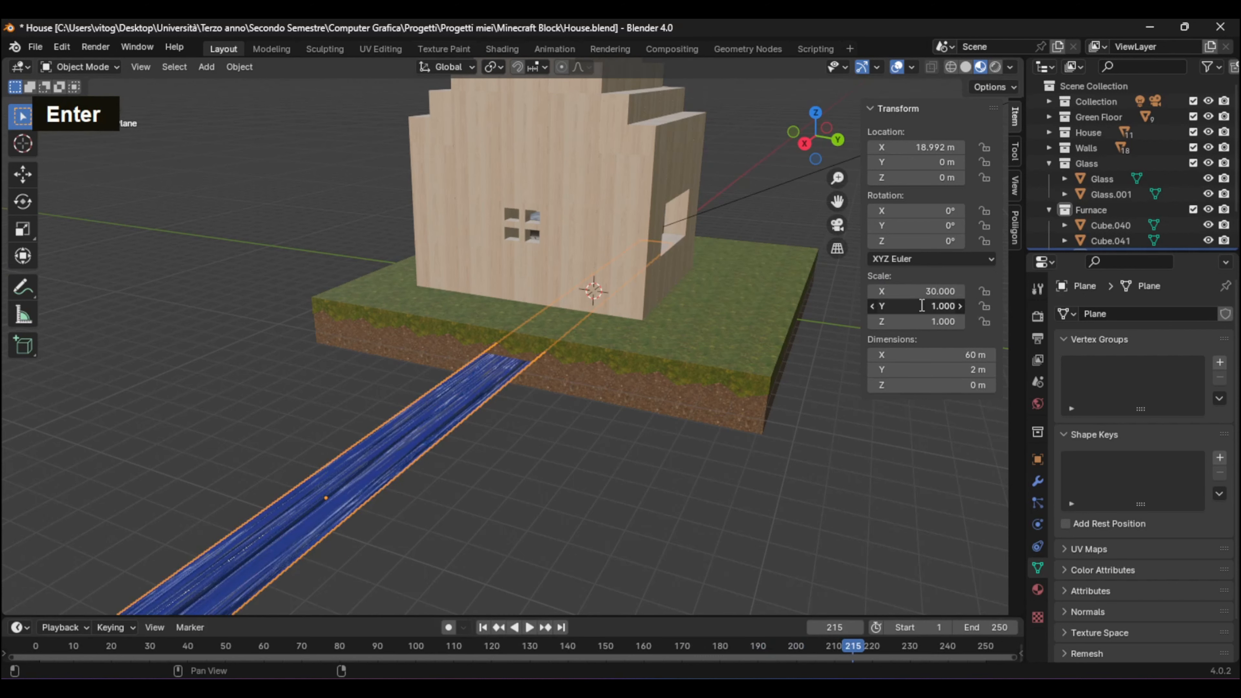
pyautogui.write('30')
pyautogui.press('Return')
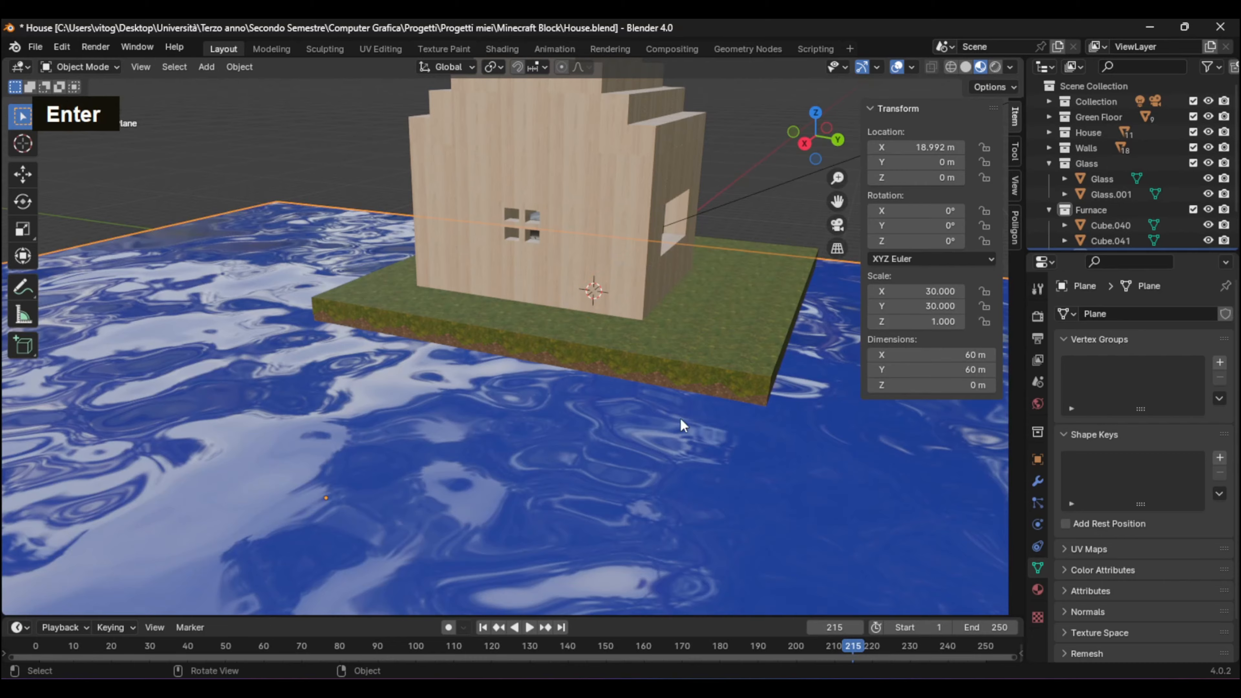
# Move the water plane back along X beneath the house and set its X location to 0 m
pyautogui.scroll(-5, 682, 425)
pyautogui.moveTo(660, 460); pyautogui.dragTo(307, 454, button='middle')
pyautogui.press('g')
pyautogui.press('x')
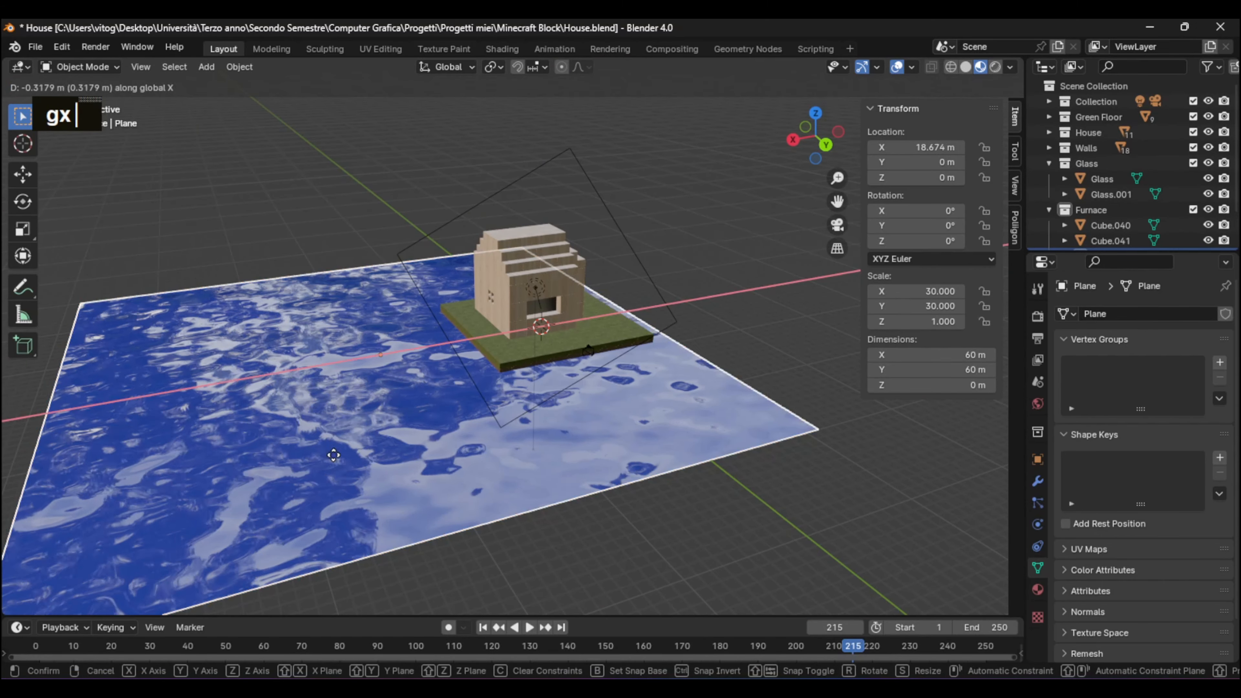
pyautogui.click(480, 442)
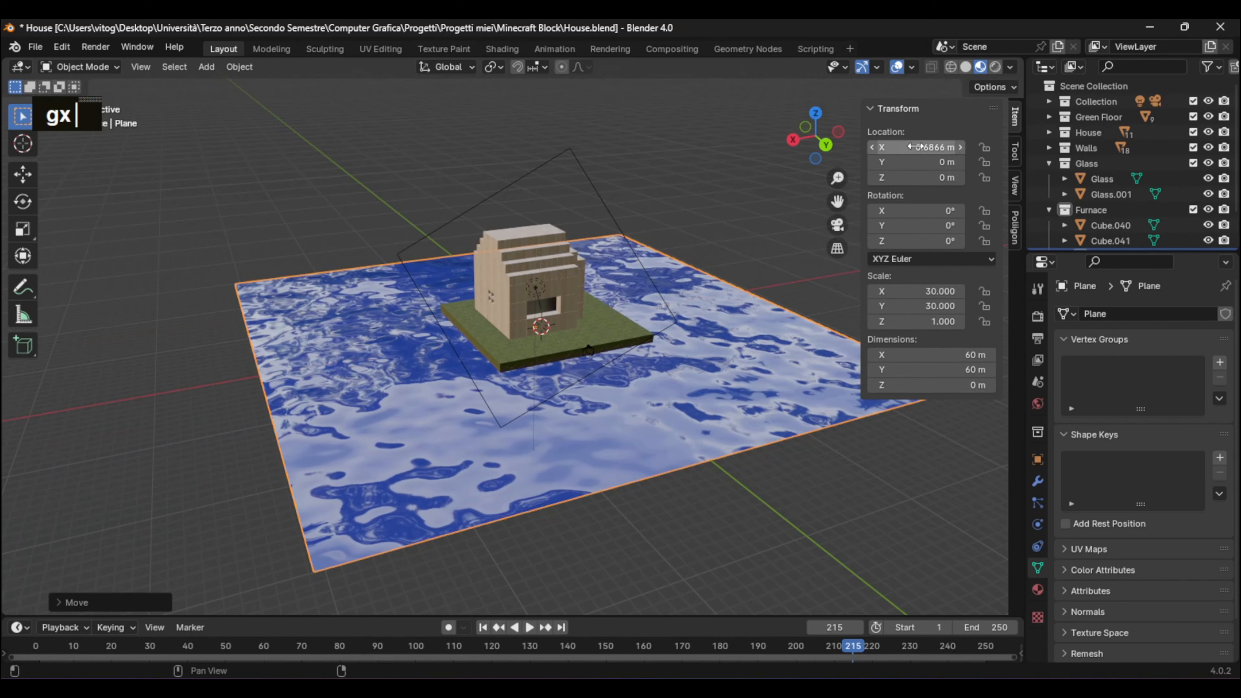
pyautogui.write('0')
pyautogui.press('Return')
# Add a Solidify modifier to the water plane
pyautogui.moveTo(548, 245); pyautogui.dragTo(976, 528, button='middle')
pyautogui.scroll(3, 443, 195)
pyautogui.click(1036, 482)
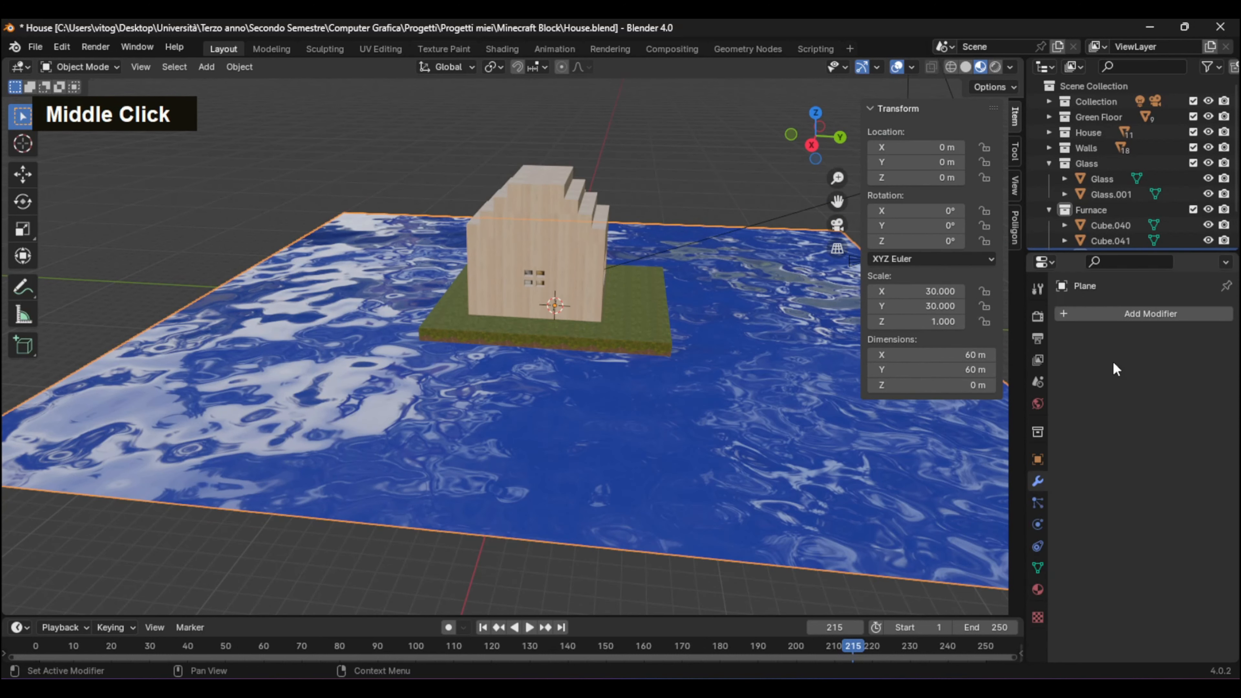
pyautogui.click(1075, 314)
pyautogui.click(1072, 315)
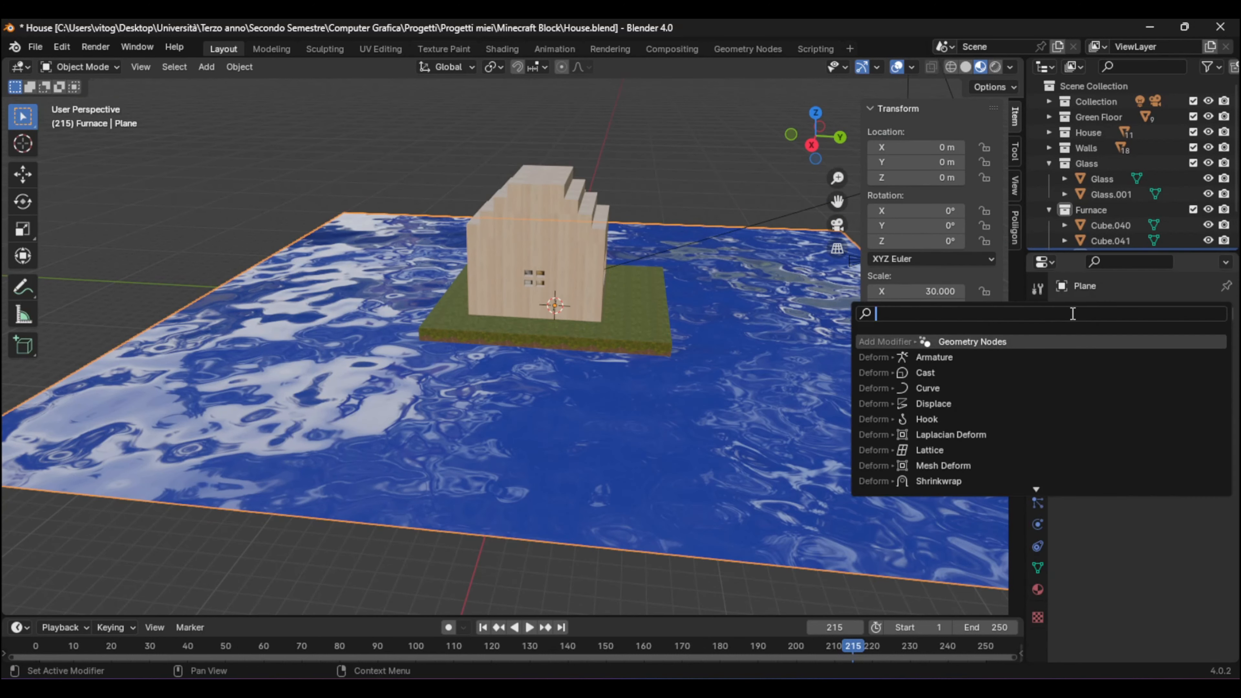
pyautogui.write('soli')
pyautogui.click(1048, 341)
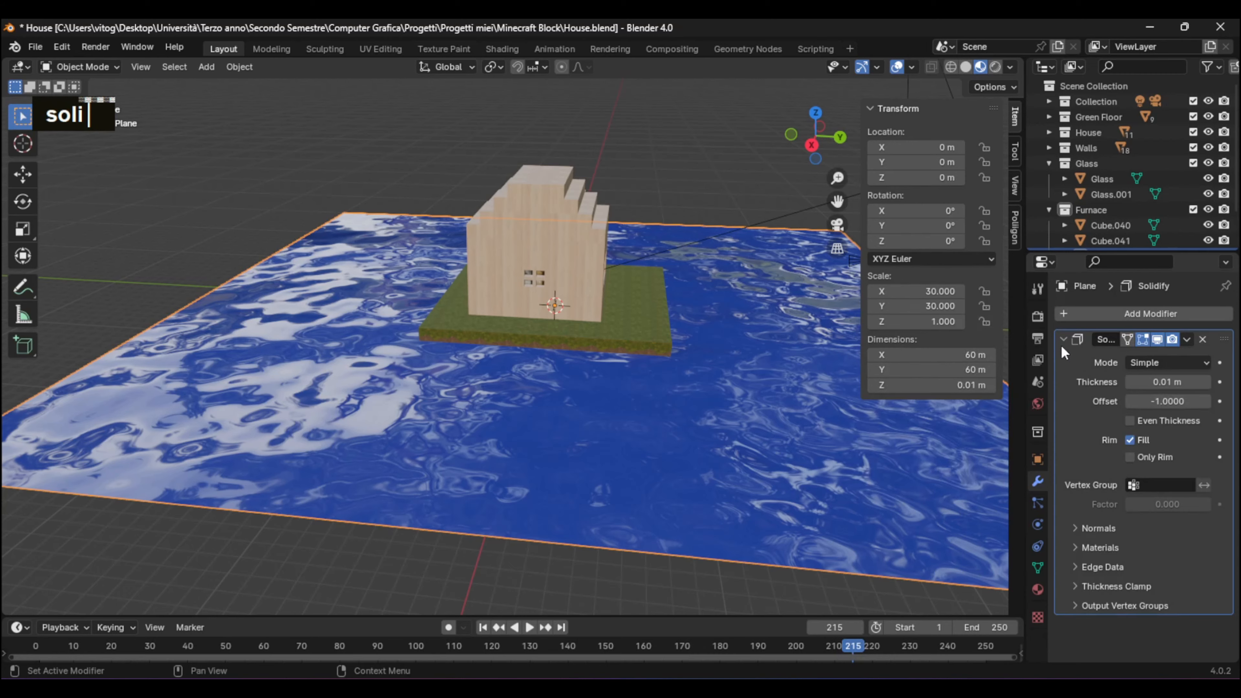
# Increase the Solidify modifier's thickness to 1.75 m so the water forms a thick block
pyautogui.moveTo(1168, 381); pyautogui.dragTo(1212, 382)
pyautogui.scroll(6, 762, 492)
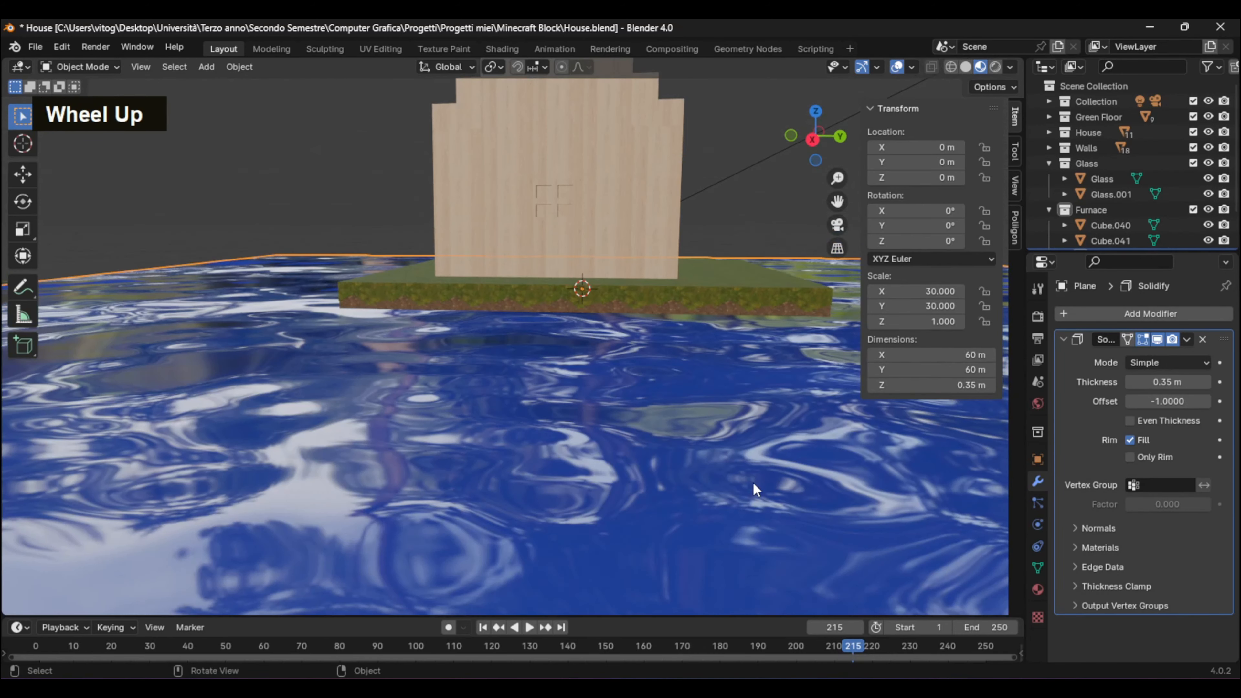
pyautogui.scroll(-3, 748, 475)
pyautogui.scroll(-3, 740, 472)
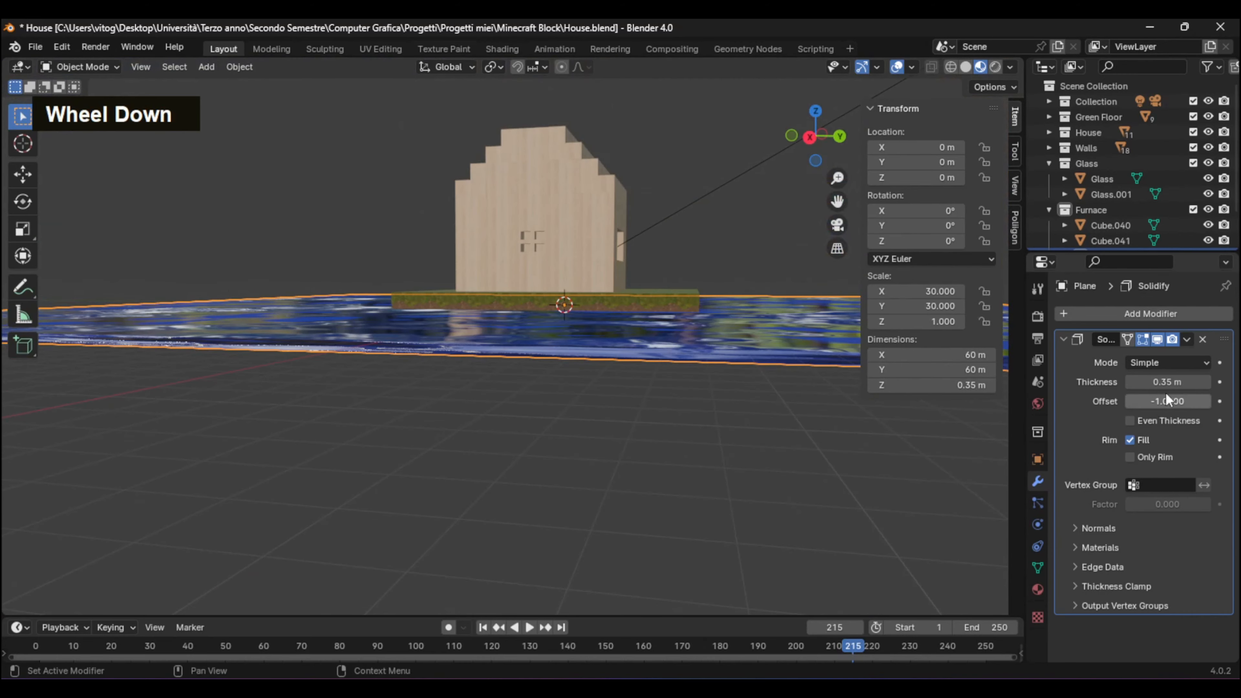
pyautogui.moveTo(1167, 401); pyautogui.dragTo(1193, 381)
pyautogui.moveTo(635, 430); pyautogui.dragTo(675, 524, button='middle')
pyautogui.scroll(-2, 670, 465)
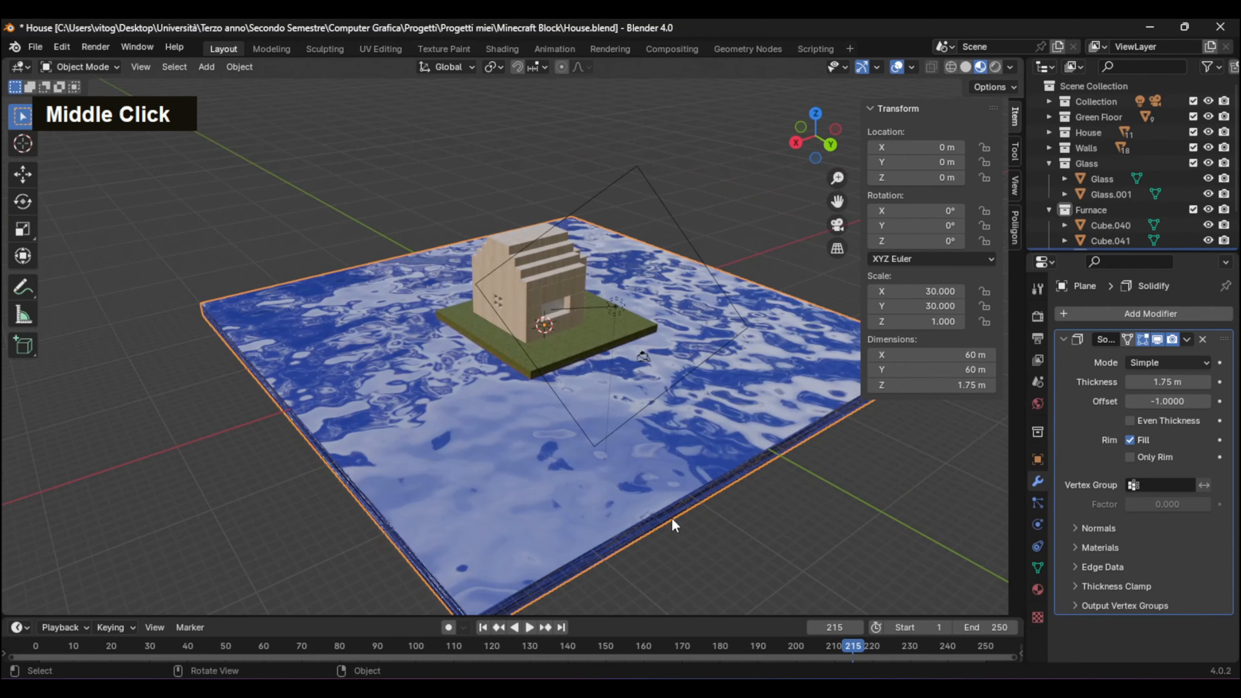
# Increase the water block's Z scale to 1.530 and check its sides
pyautogui.scroll(2, 714, 405)
pyautogui.moveTo(726, 415); pyautogui.dragTo(734, 416, button='middle')
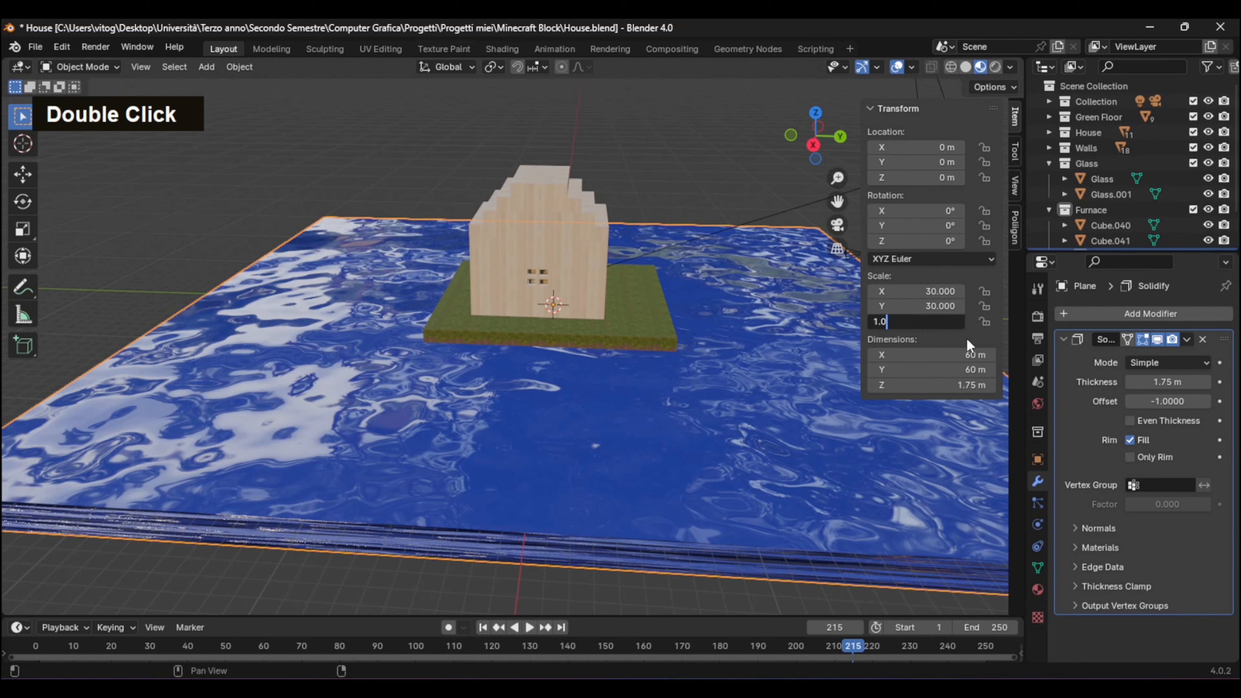
pyautogui.click(960, 321)
pyautogui.click(959, 321)
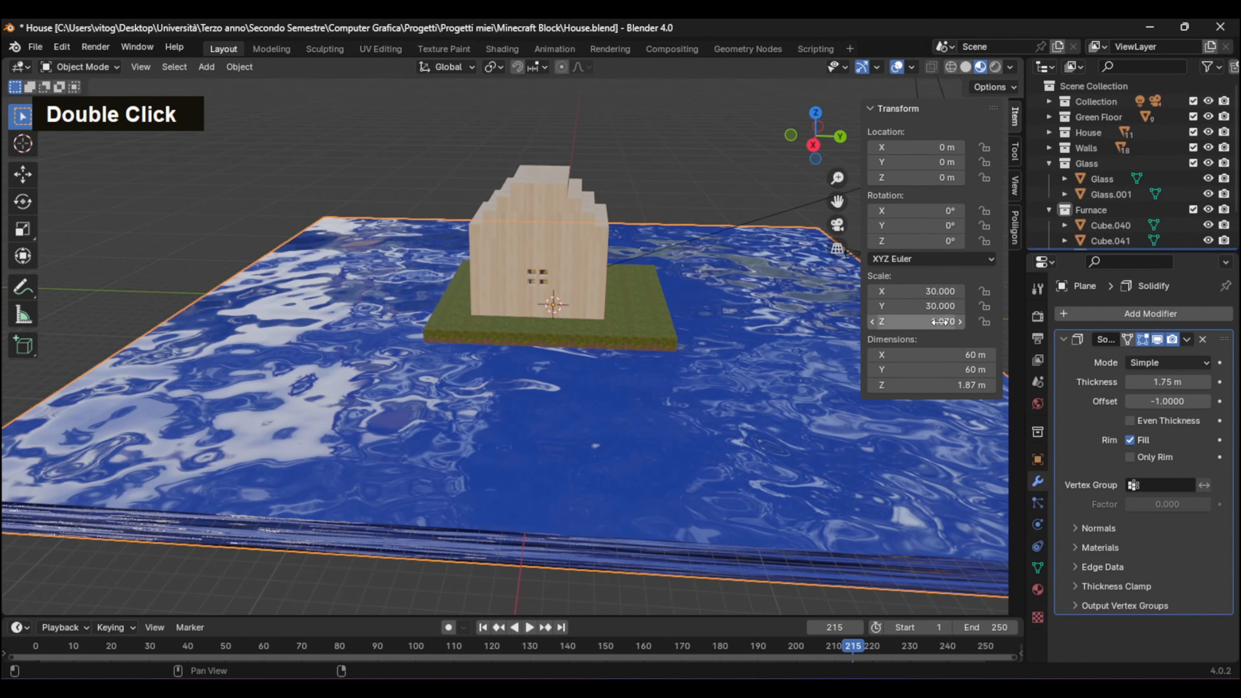
pyautogui.moveTo(928, 321); pyautogui.dragTo(962, 321)
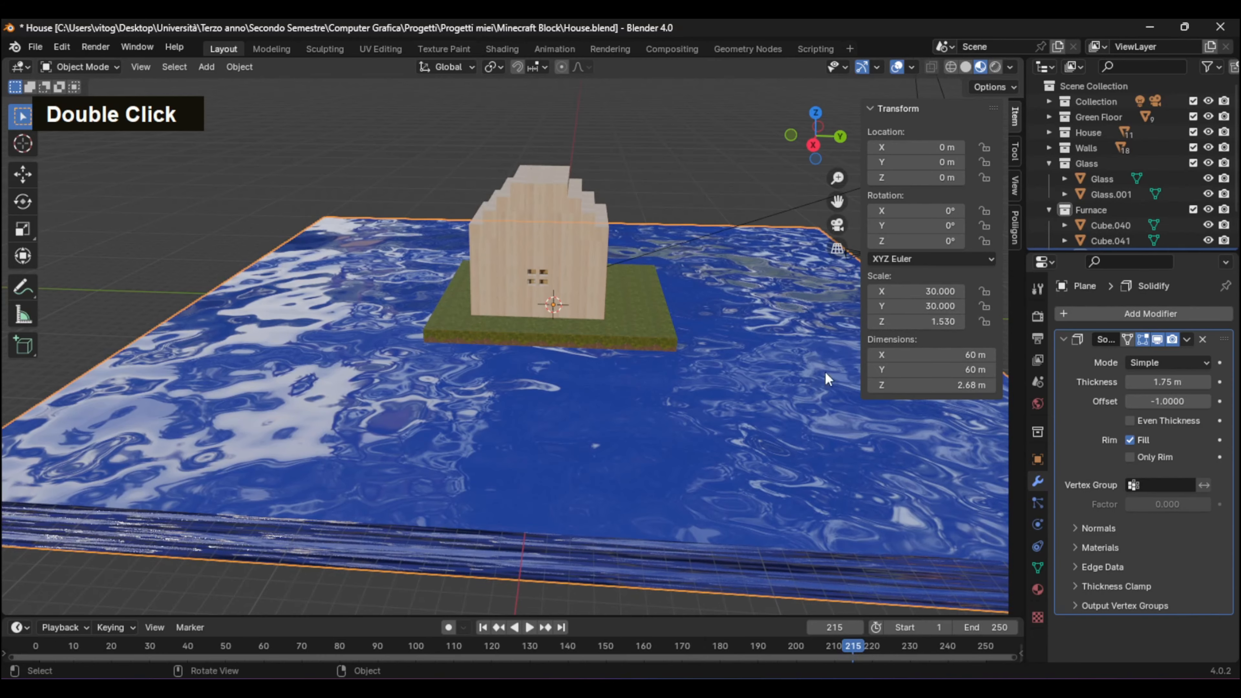
pyautogui.moveTo(825, 371); pyautogui.dragTo(817, 234, button='middle')
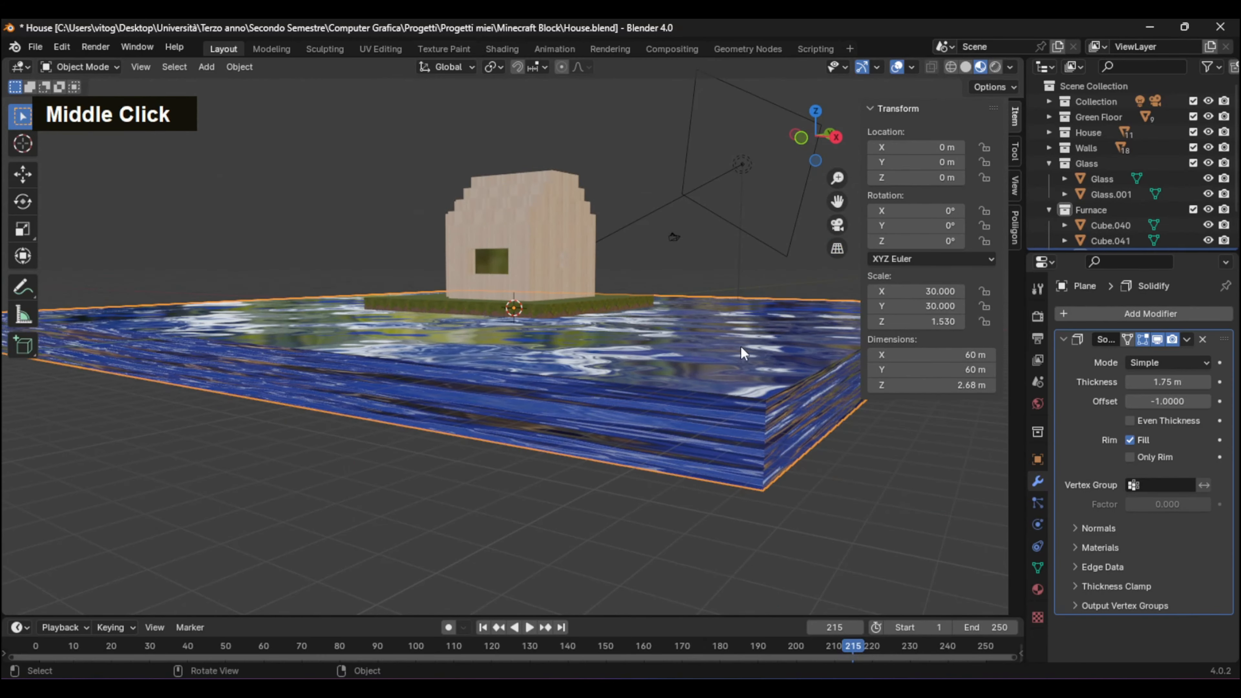
pyautogui.moveTo(741, 346); pyautogui.dragTo(506, 471, button='middle')
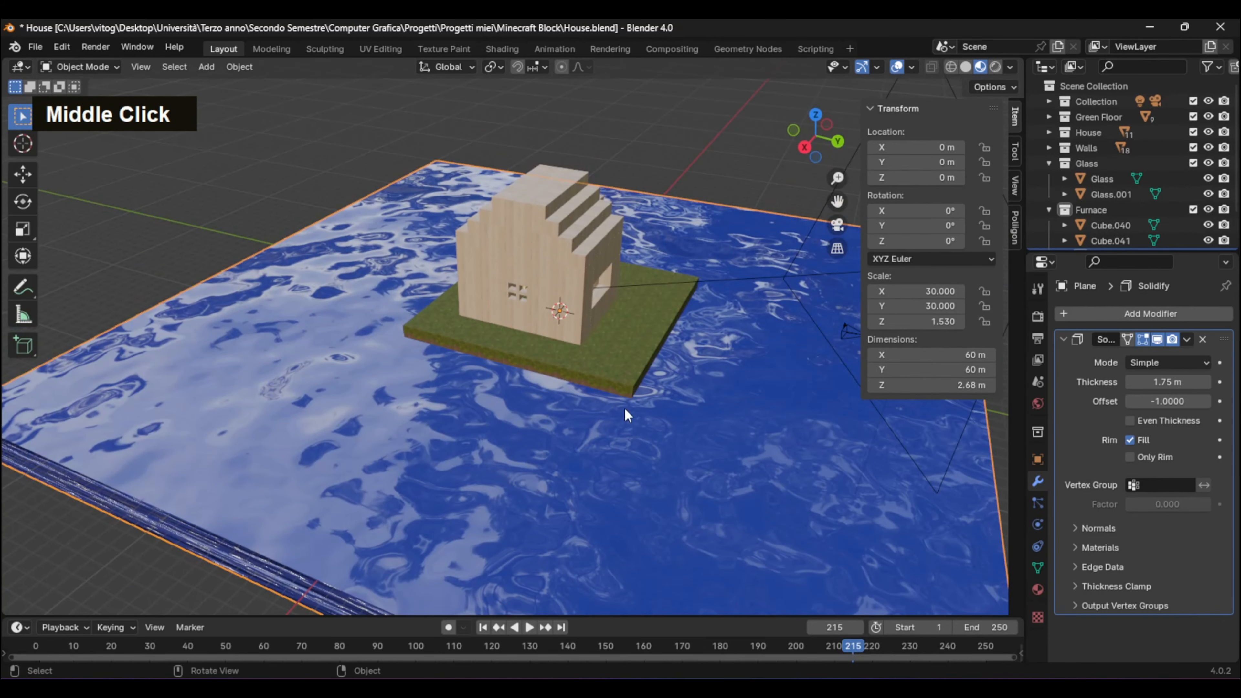
# Try raising the water block to a Z location of 1 m
pyautogui.doubleClick(961, 179)
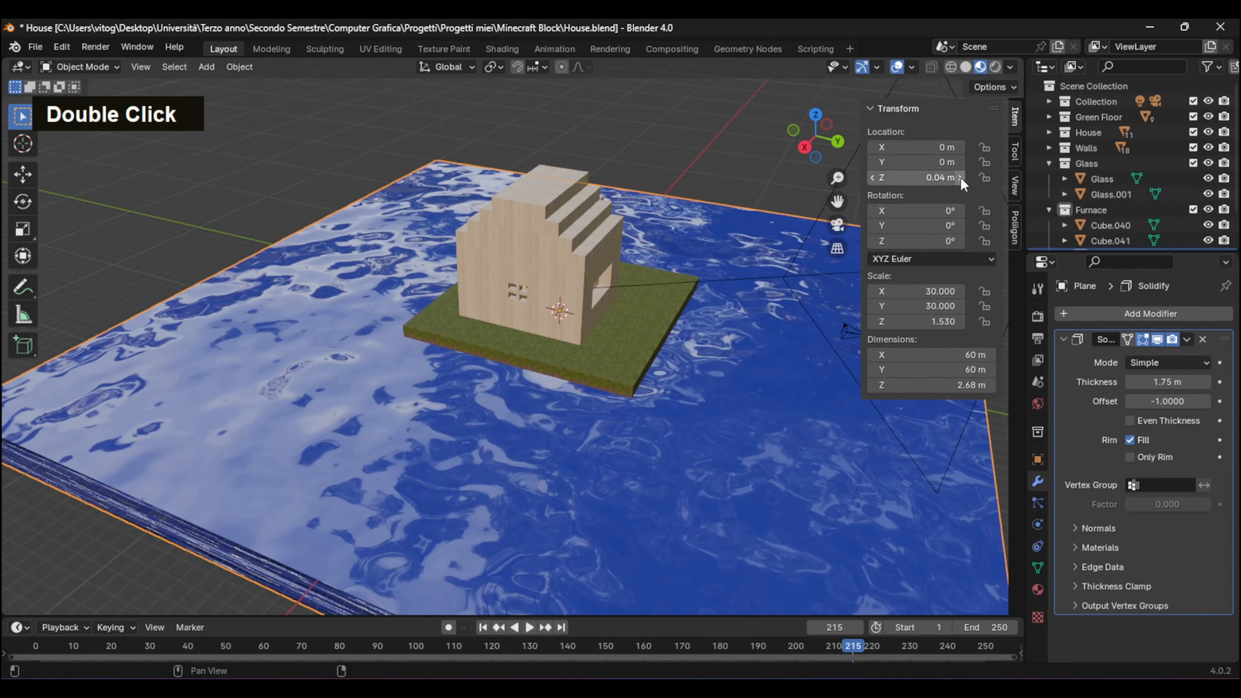
pyautogui.doubleClick(961, 178)
pyautogui.write('1')
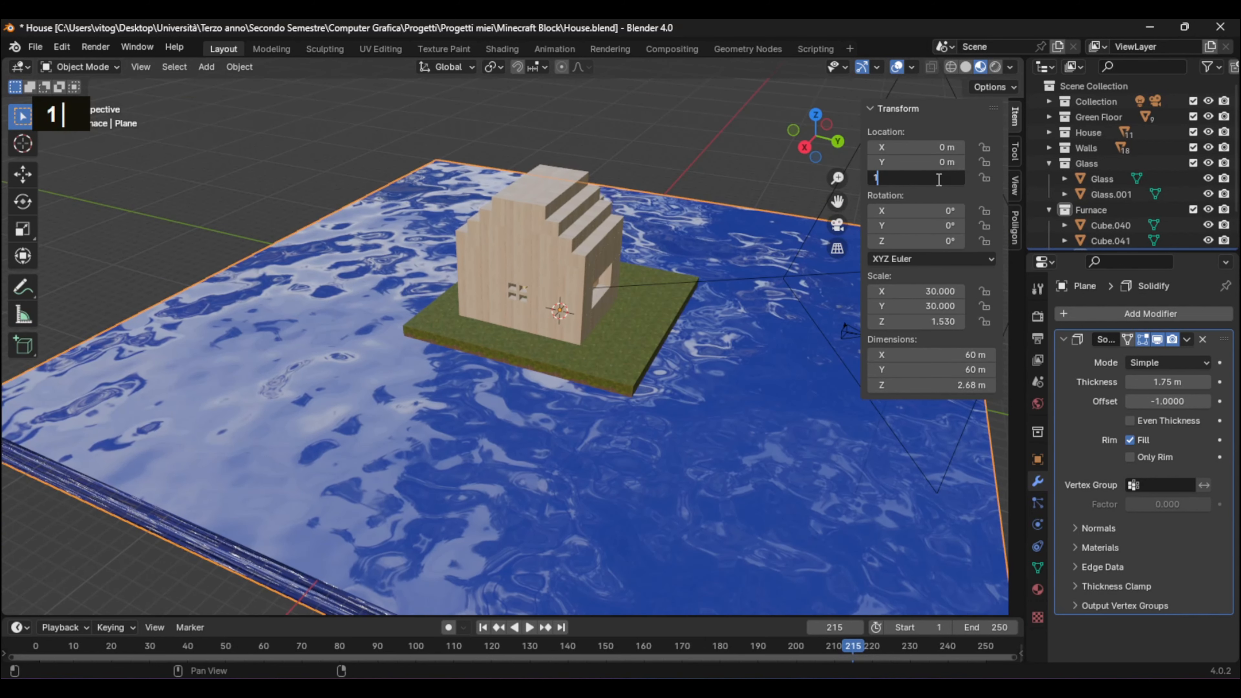
pyautogui.press('Return')
# Set the water block's Z location to 0.5 m
pyautogui.moveTo(762, 460); pyautogui.dragTo(932, 257, button='middle')
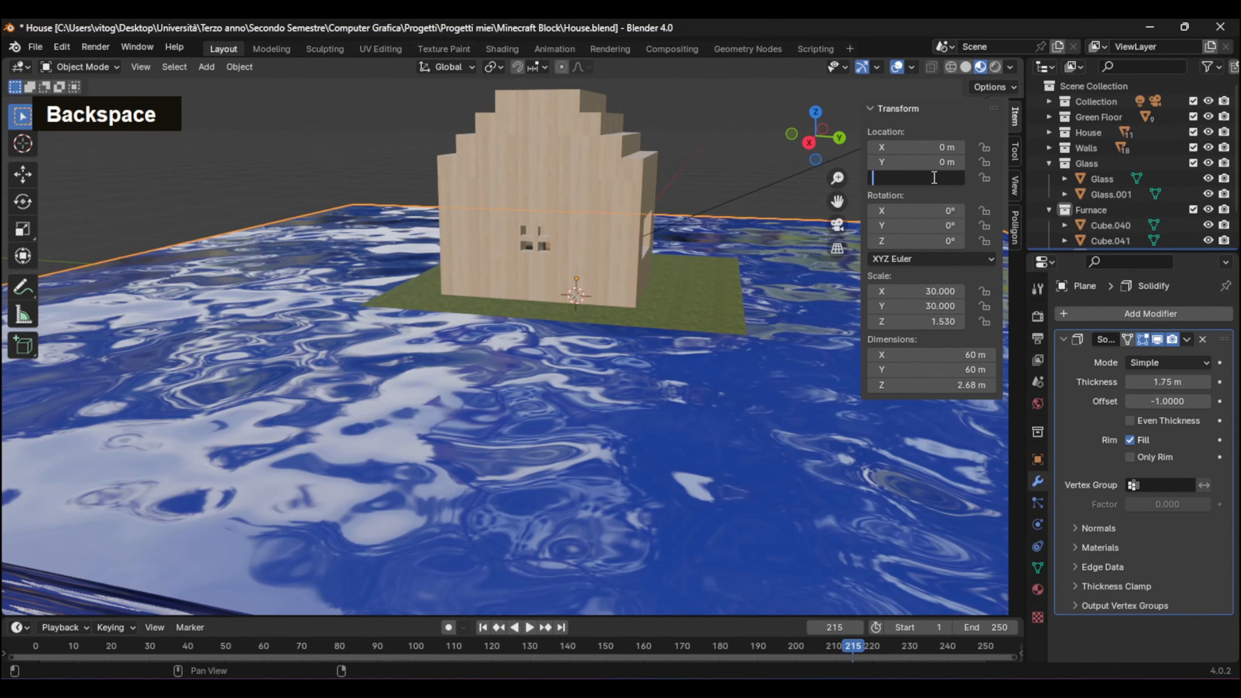
pyautogui.write('0.5')
pyautogui.press('Return')
pyautogui.moveTo(617, 301); pyautogui.dragTo(618, 399, button='middle')
# Play the animation and examine the water around the house from several distances
pyautogui.click(529, 627)
pyautogui.moveTo(568, 528); pyautogui.dragTo(649, 422, button='middle')
pyautogui.scroll(-4, 534, 510)
pyautogui.scroll(3, 651, 504)
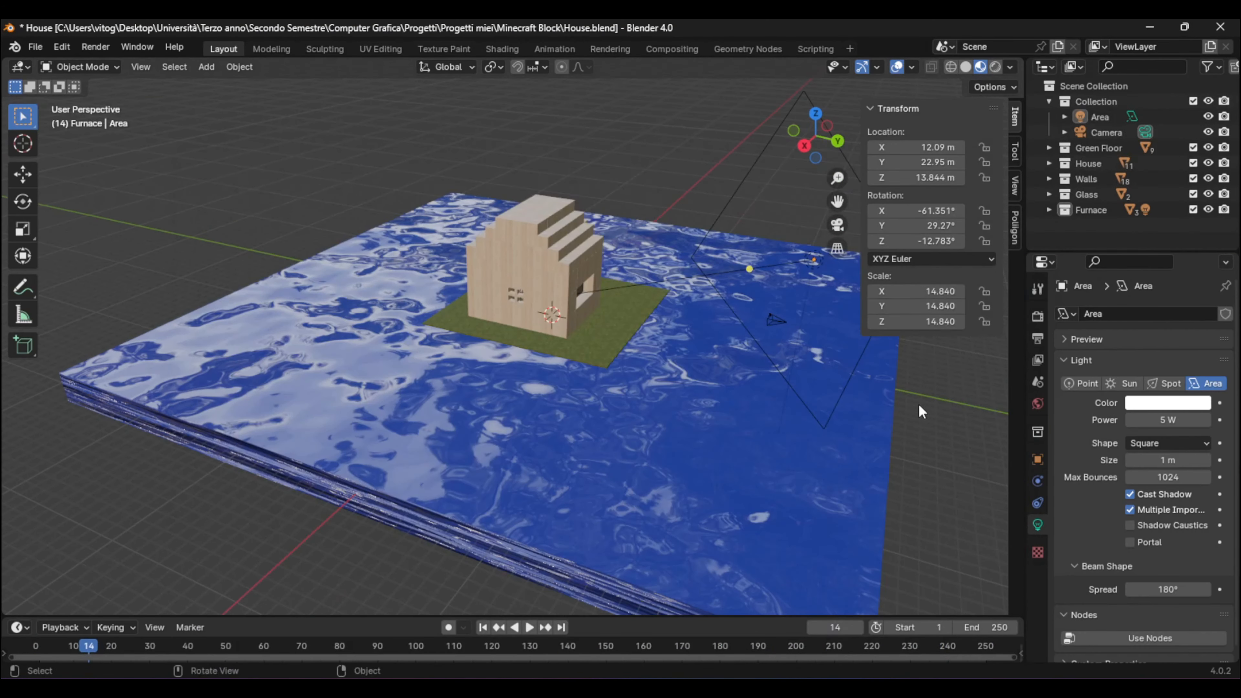
# Select the Area light in the scene collection and change its light type to Sun
pyautogui.moveTo(918, 405); pyautogui.dragTo(900, 416, button='middle')
pyautogui.click(1094, 119)
pyautogui.moveTo(732, 483); pyautogui.dragTo(752, 477, button='middle')
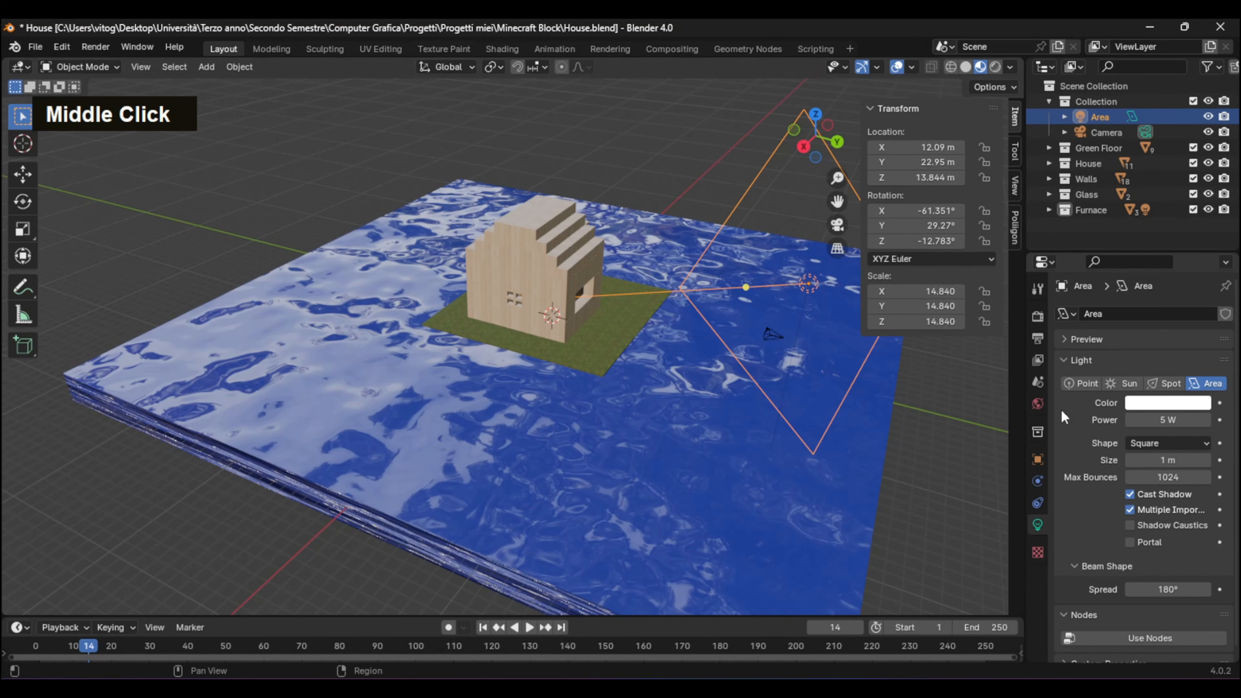
pyautogui.click(1126, 386)
pyautogui.moveTo(838, 468); pyautogui.dragTo(819, 452, button='middle')
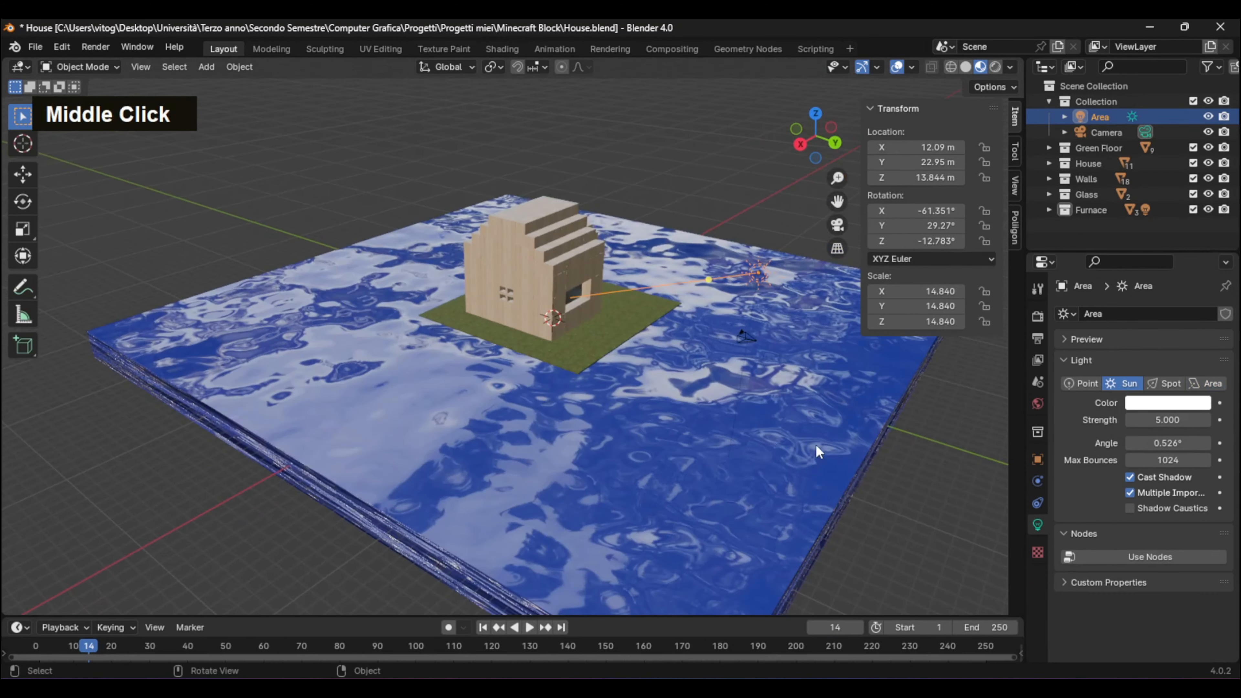
# Hide the transform sidebar, switch the viewport to Rendered shading and inspect the lit house and water from another side
pyautogui.scroll(-3, 781, 362)
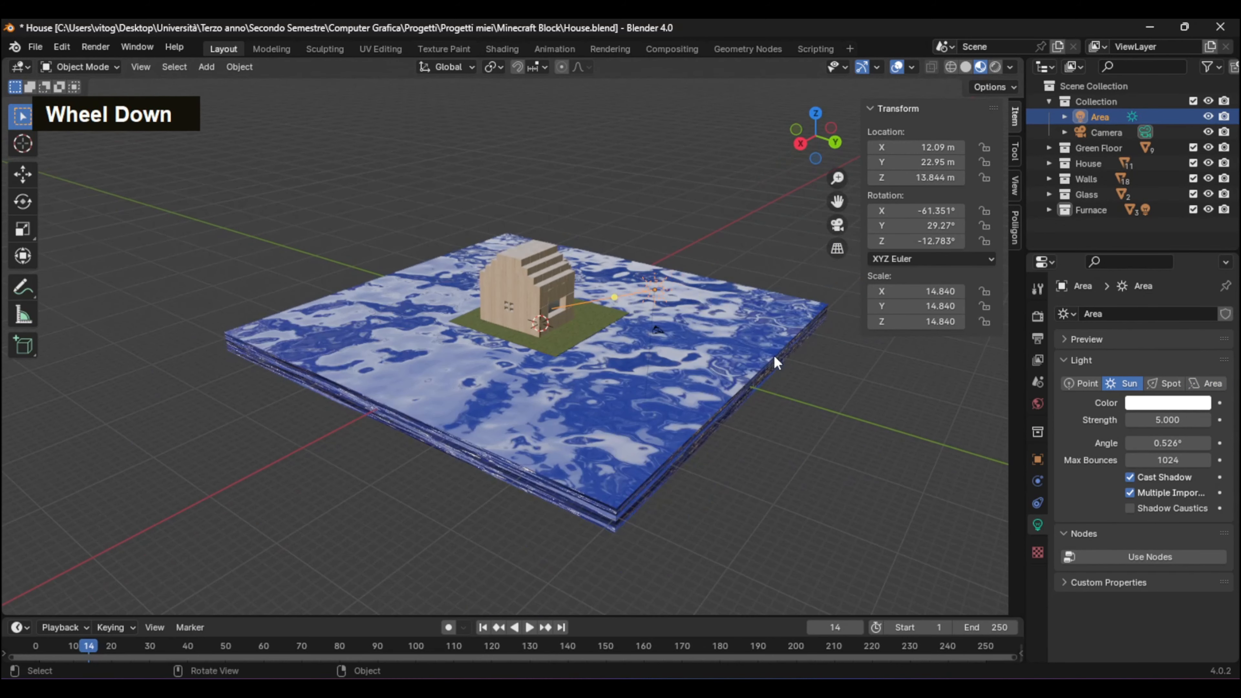
pyautogui.press('n')
pyautogui.scroll(2, 765, 396)
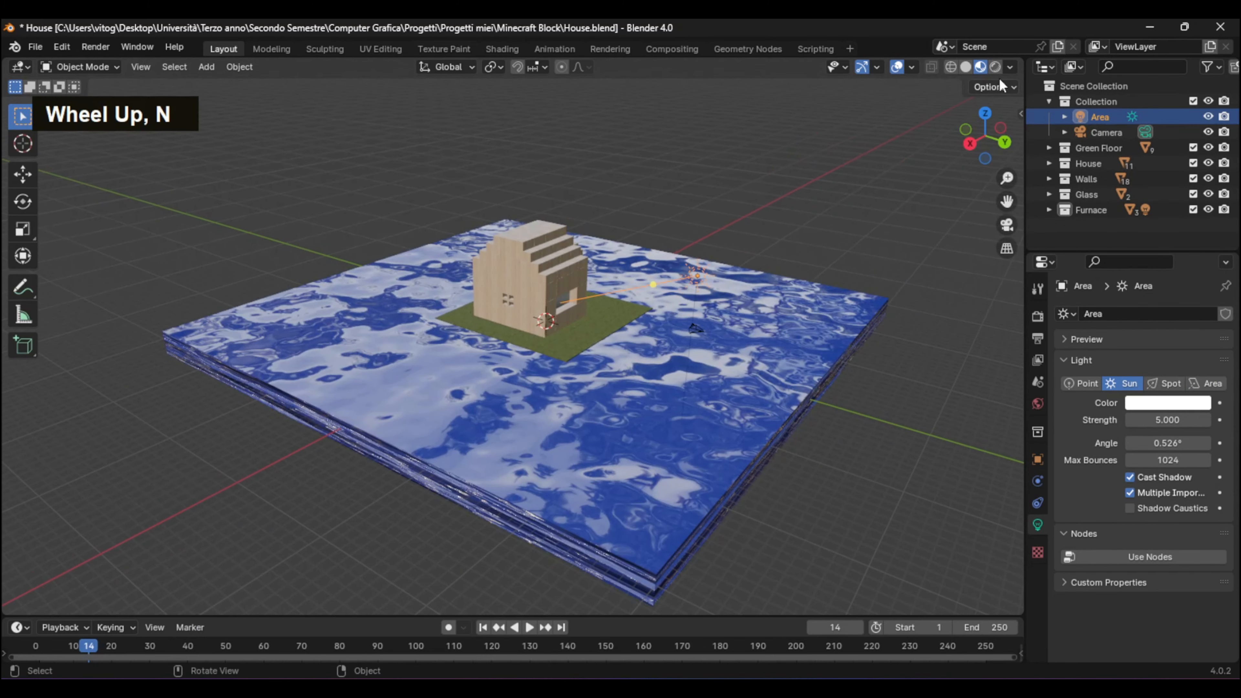
pyautogui.click(995, 68)
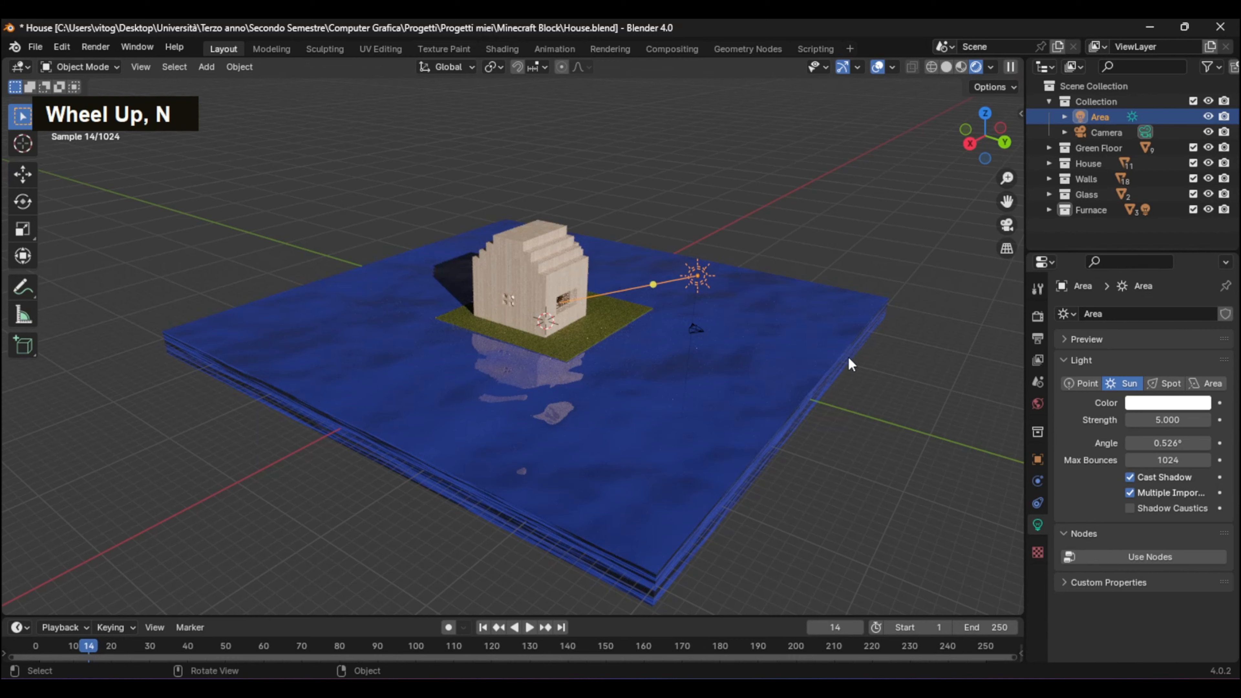
pyautogui.moveTo(839, 367); pyautogui.dragTo(692, 385, button='middle')
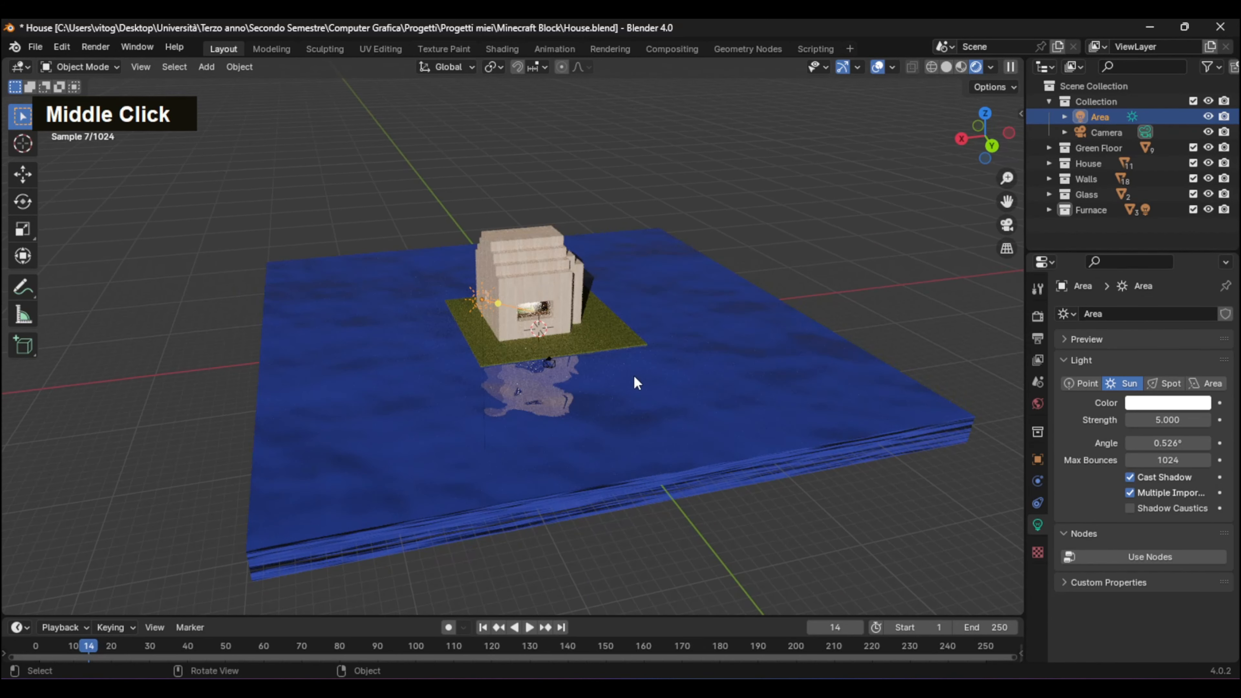